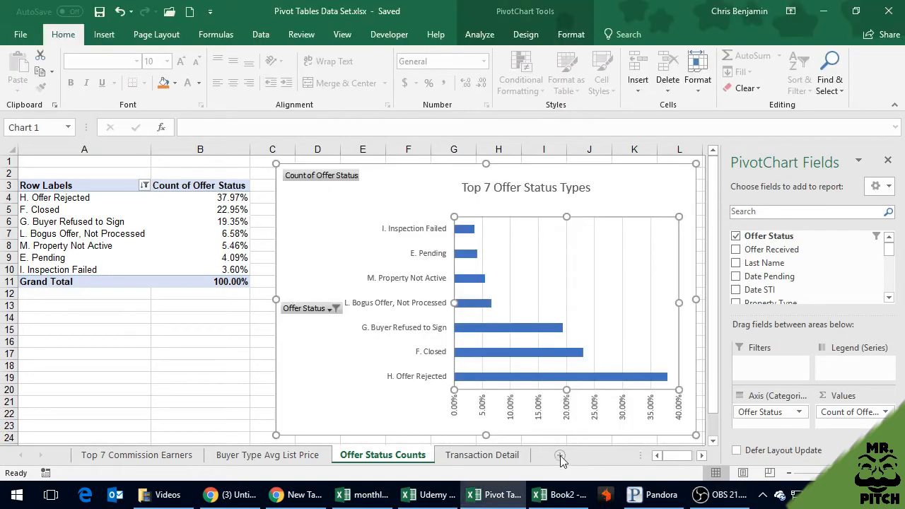
Add a new worksheet, place it before all the other sheets and name it Dashboard
click(559, 456)
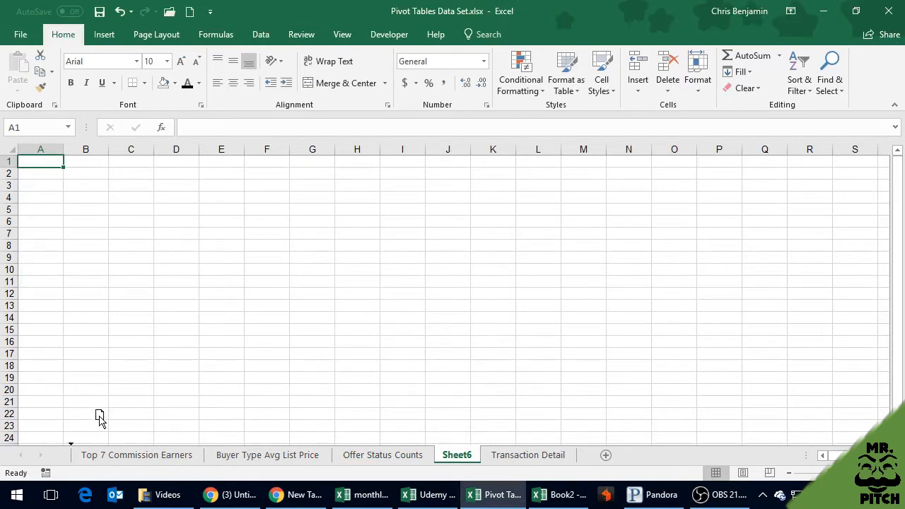
drag(99, 417, 99, 416)
double_click(106, 457)
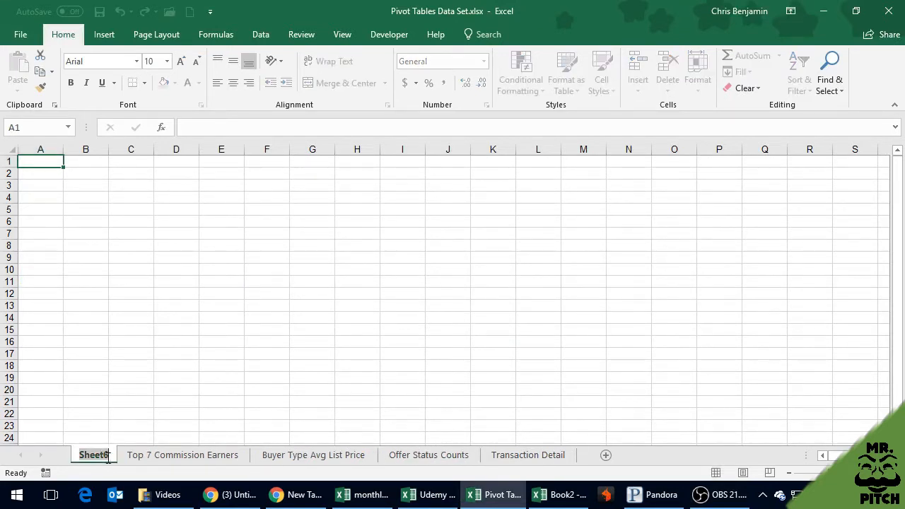
text(Dashboard)
key(Return)
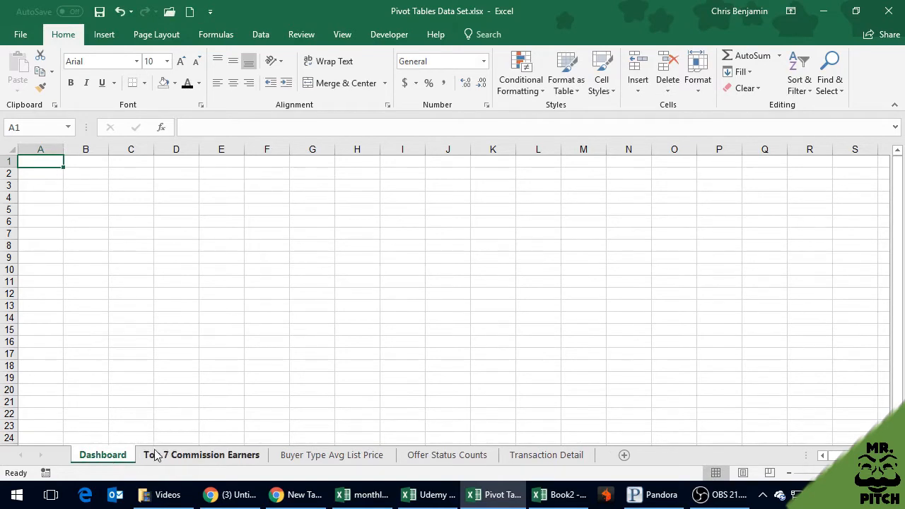
Set the Dashboard sheet's tab color to the theme blue
click(151, 456)
click(106, 456)
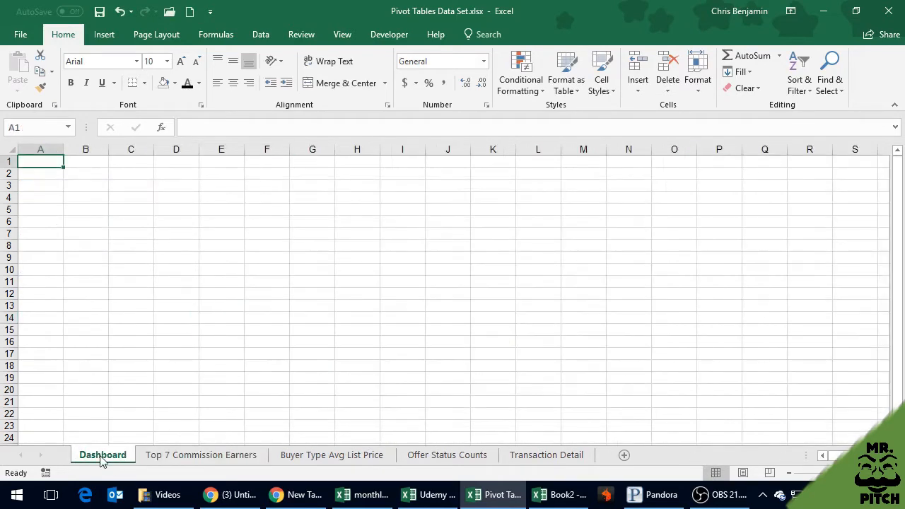
right_click(119, 458)
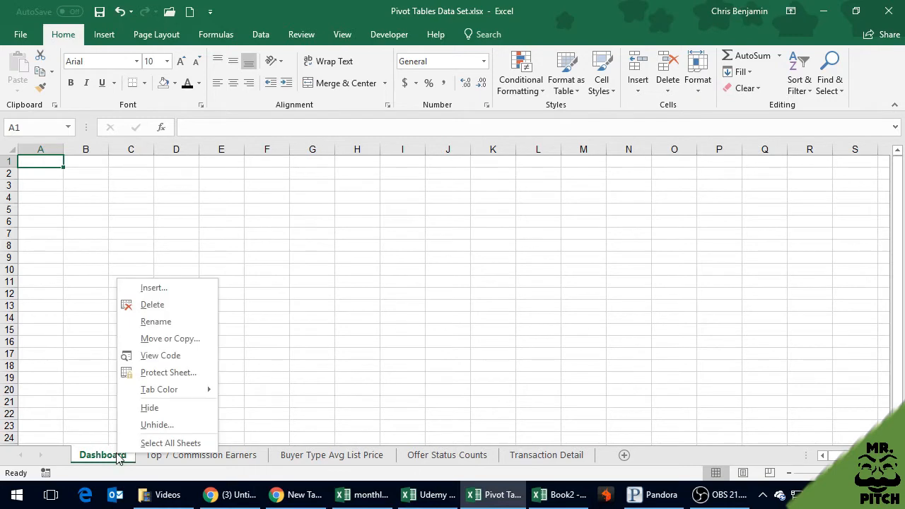
mouse_move(166, 396)
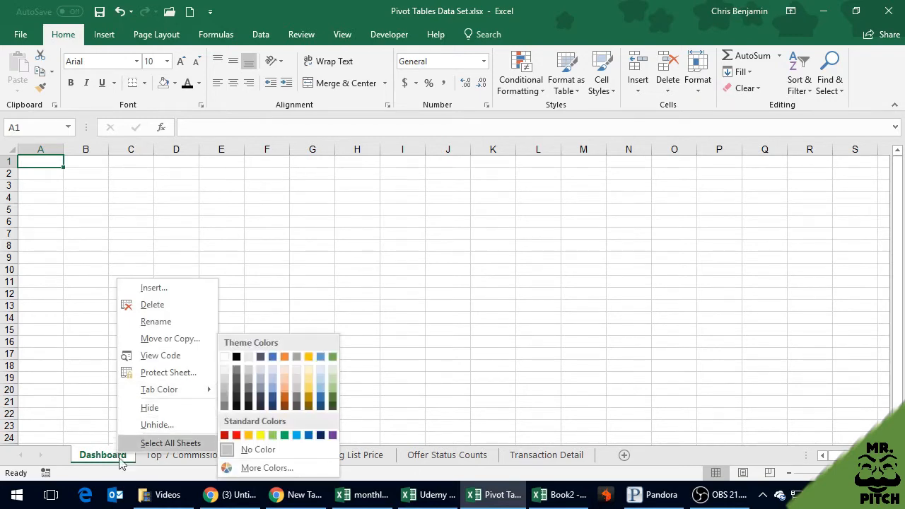
click(275, 361)
click(316, 345)
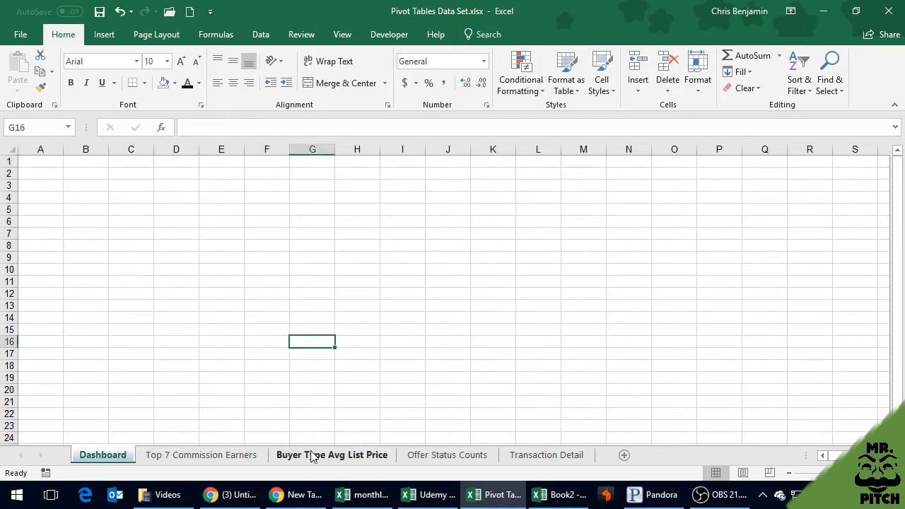
Group the Top 7 Commission Earners, Buyer Type Avg List Price and Offer Status Counts sheets and give their tabs a light orange color
click(386, 453)
click(419, 455)
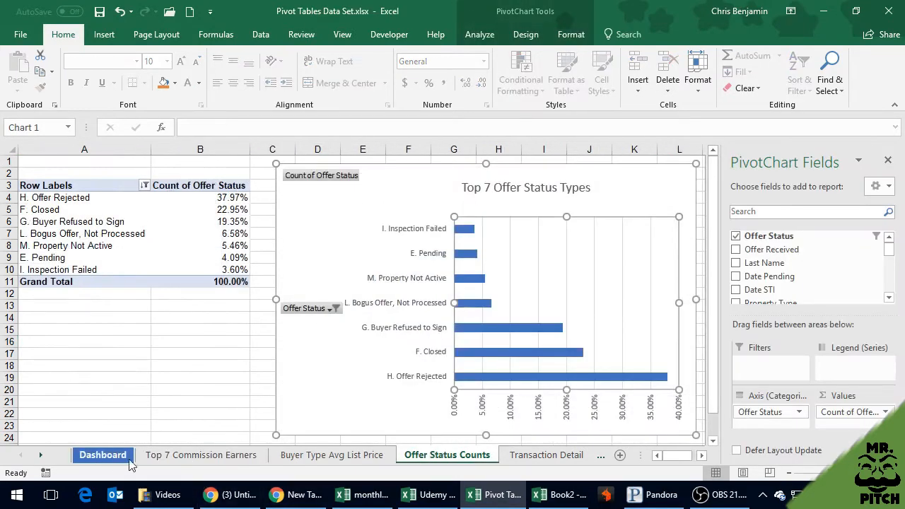
click(166, 456)
shift+click(424, 458)
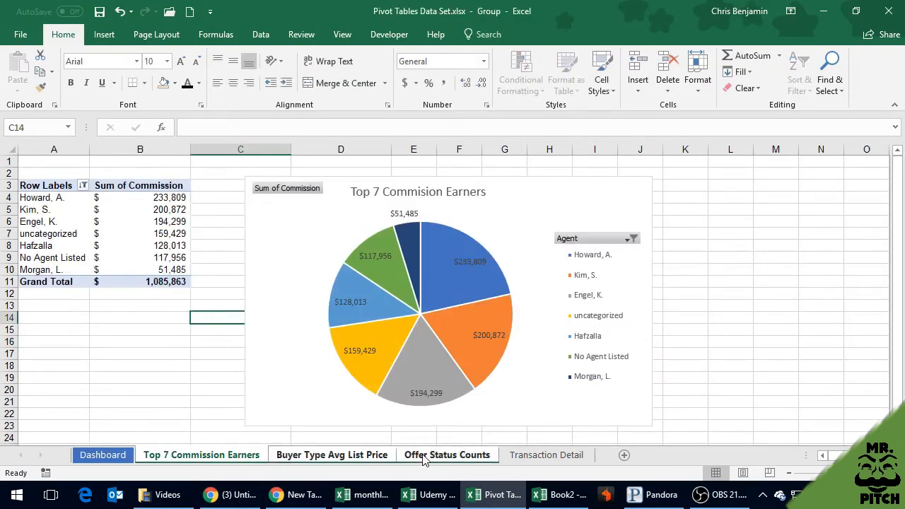
right_click(424, 458)
mouse_move(523, 375)
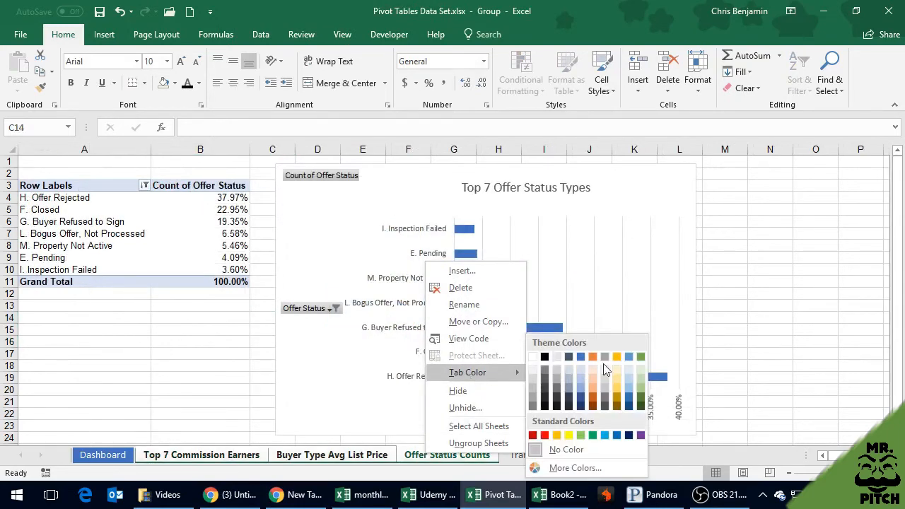
click(593, 391)
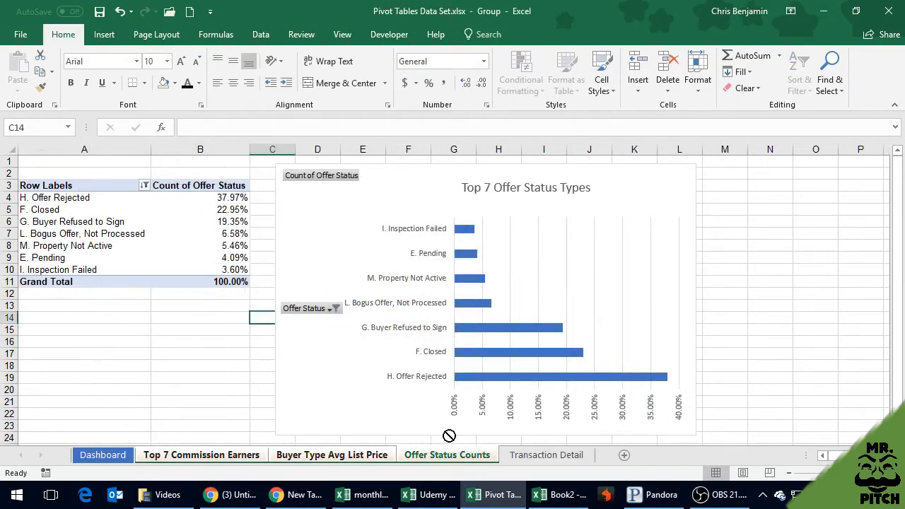
Give the Transaction Detail sheet's tab a light blue-gray theme color
click(543, 457)
right_click(545, 460)
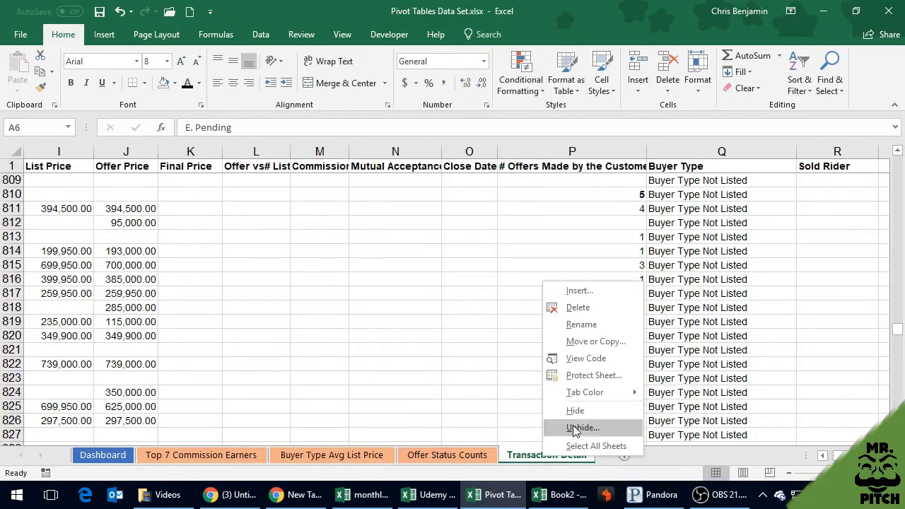
mouse_move(629, 392)
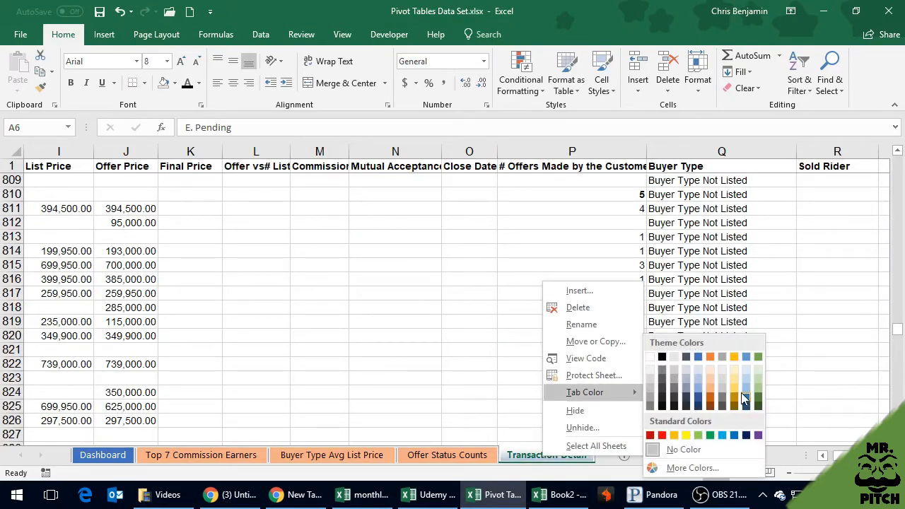
click(688, 380)
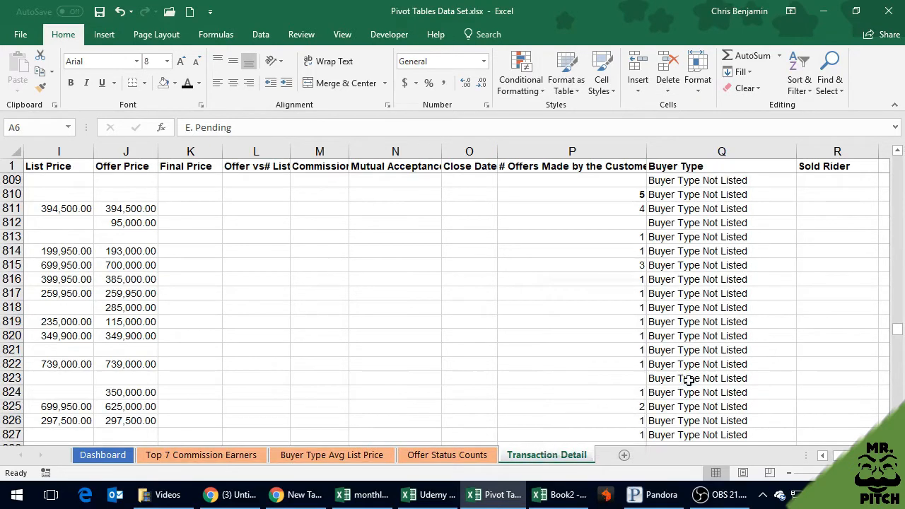
click(487, 392)
Look through the three pivot chart sheets, return to the Dashboard sheet and save the workbook
click(475, 458)
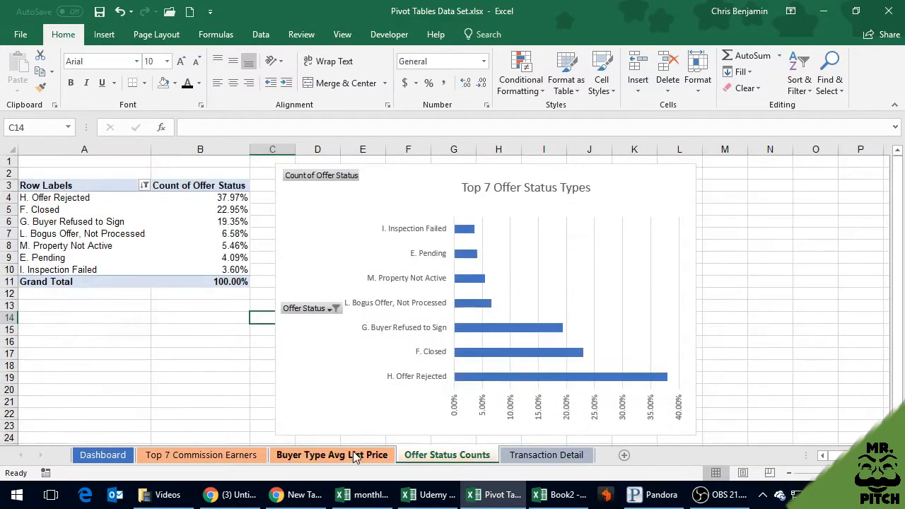
click(354, 456)
click(251, 454)
click(106, 456)
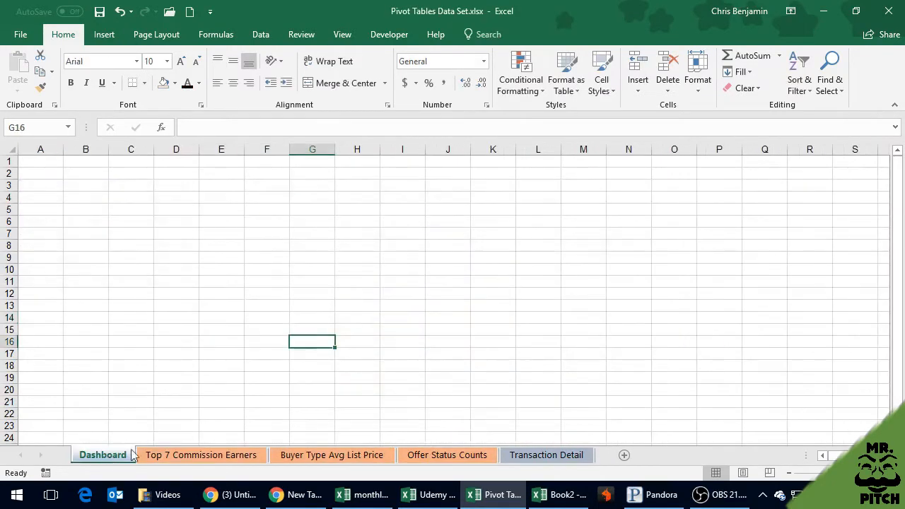
click(94, 260)
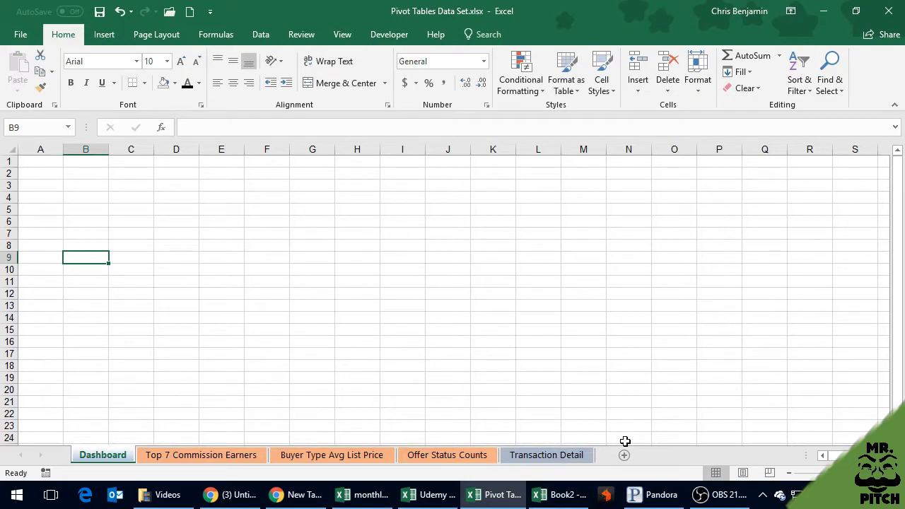
click(99, 11)
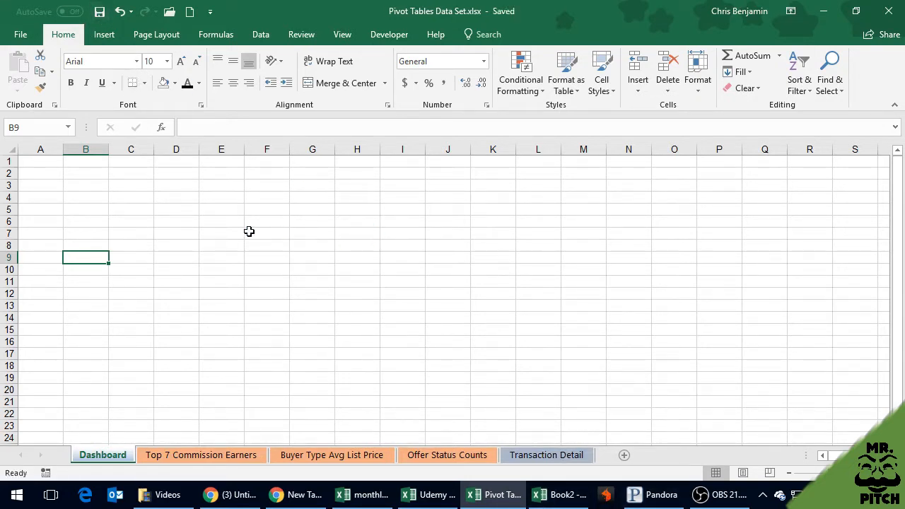
Fill all cells of the Dashboard sheet with light gray and save the workbook
click(10, 151)
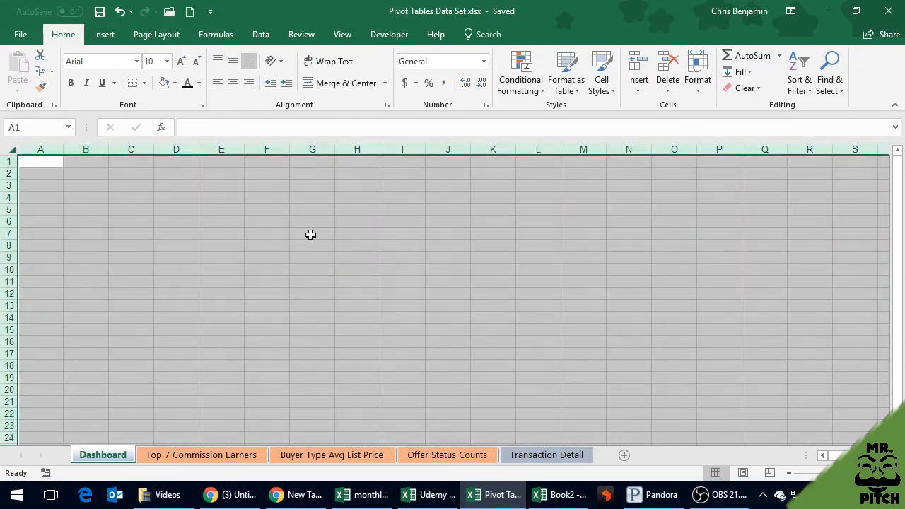
click(175, 82)
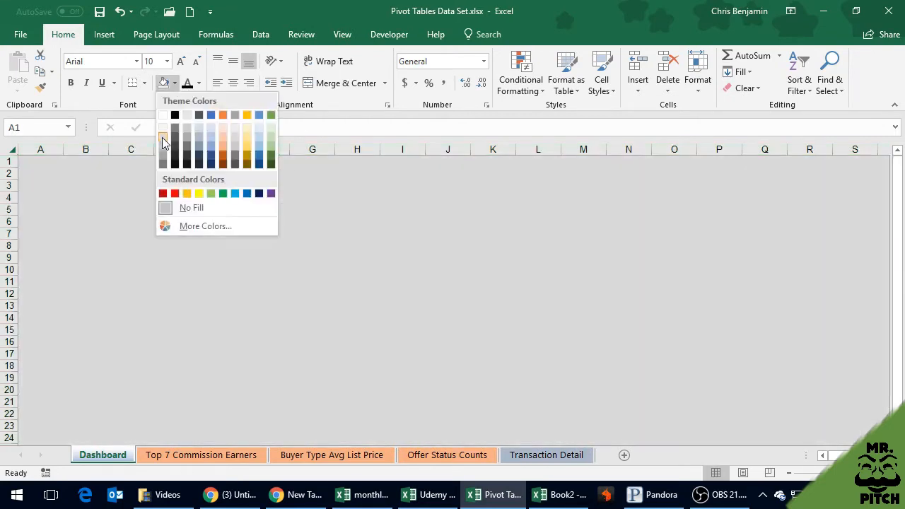
click(161, 137)
click(144, 232)
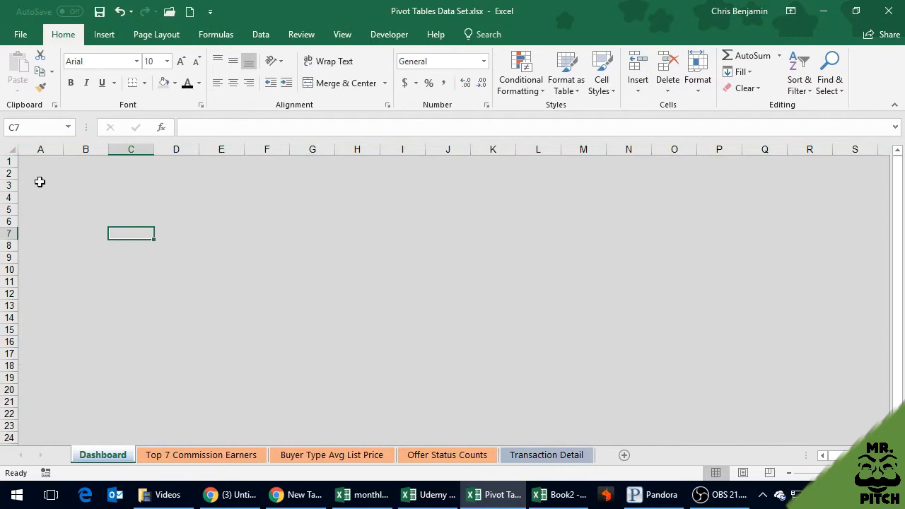
click(8, 150)
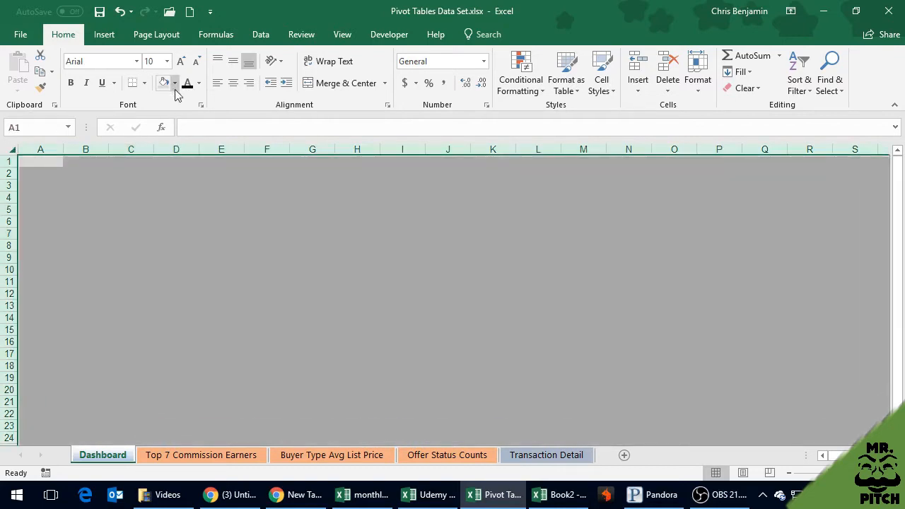
click(154, 234)
click(112, 258)
click(266, 273)
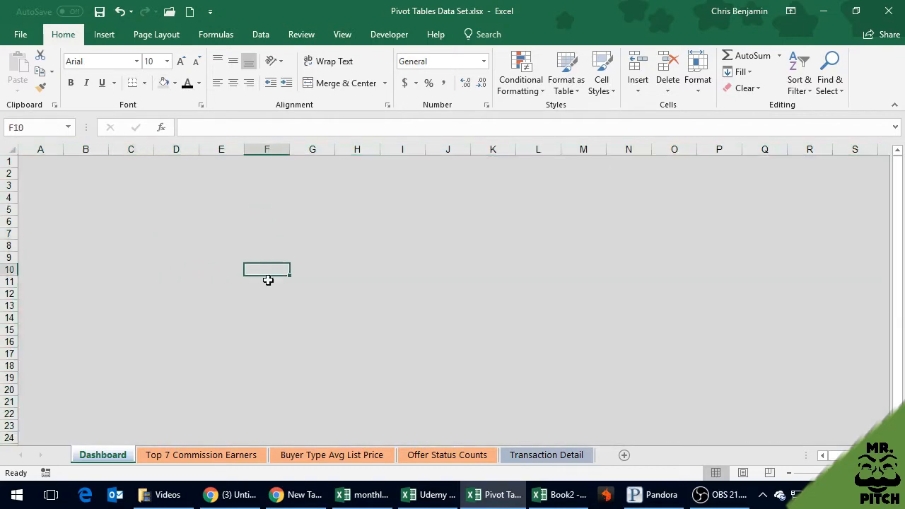
click(101, 12)
click(251, 245)
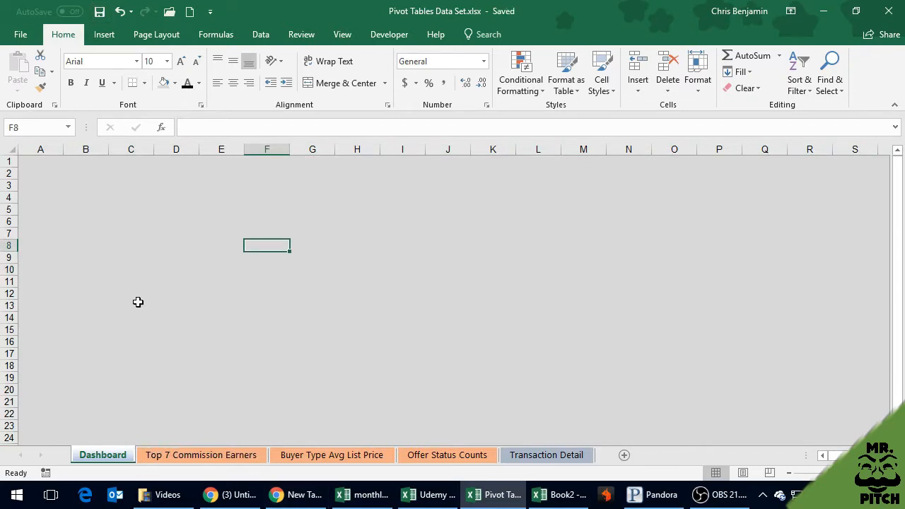
Enter the title "Dashboard Report for 2006 XYZ Company" in cell A1 of the Dashboard sheet
click(40, 162)
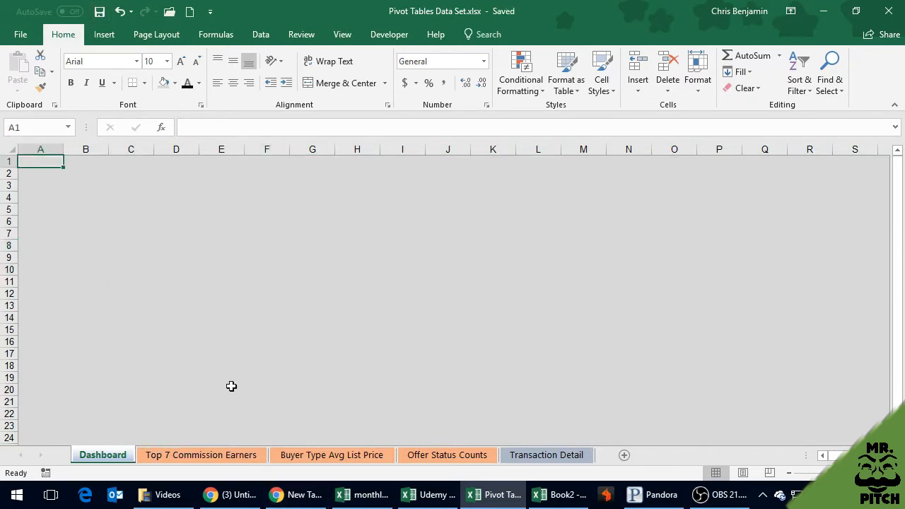
text(Dashboard Report for 2006)
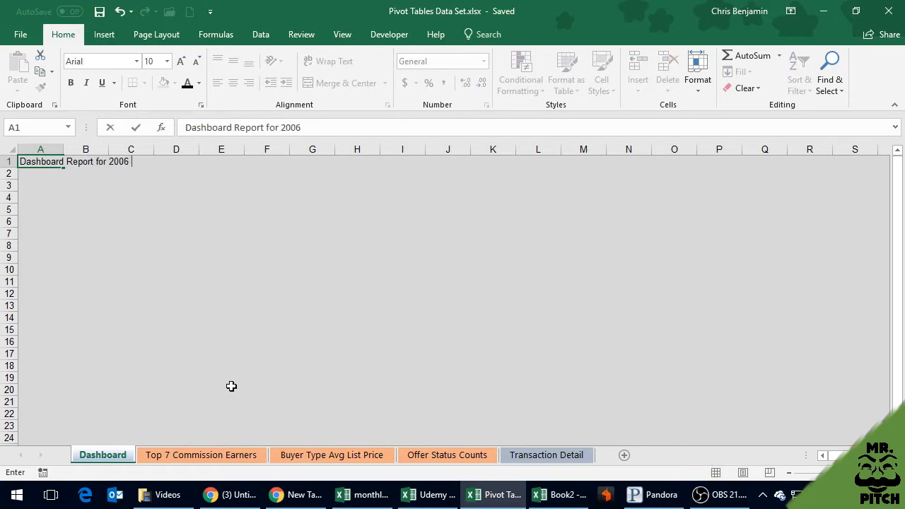
text(Z Company)
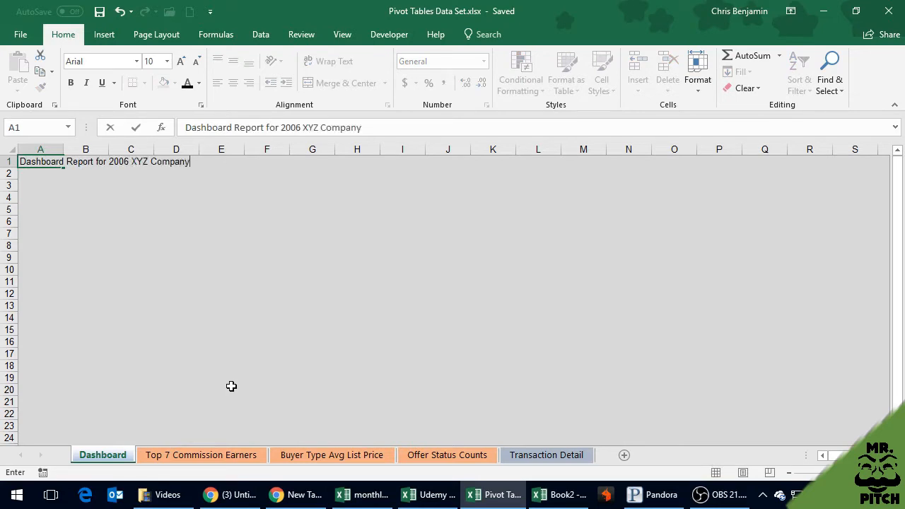
key(Return)
Make the title in A1 bold at font size 14 and save the workbook
key(Up)
key(ctrl+b)
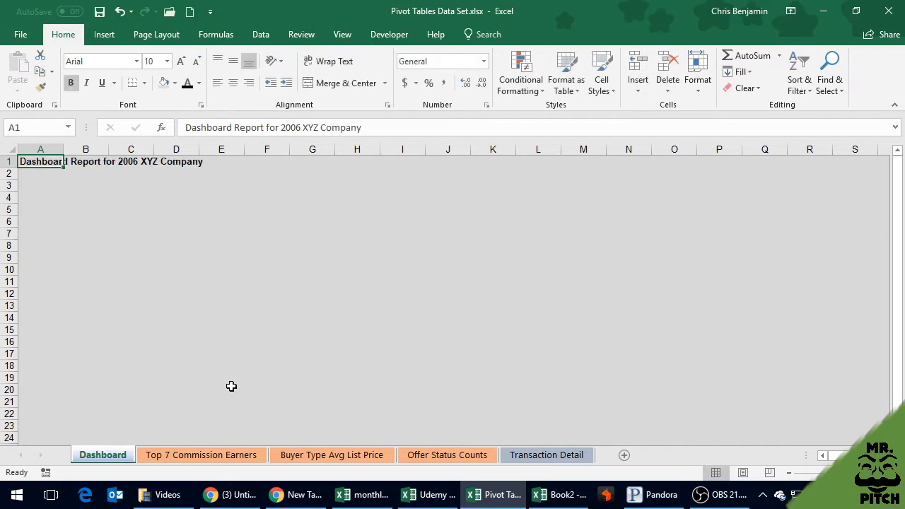
click(168, 61)
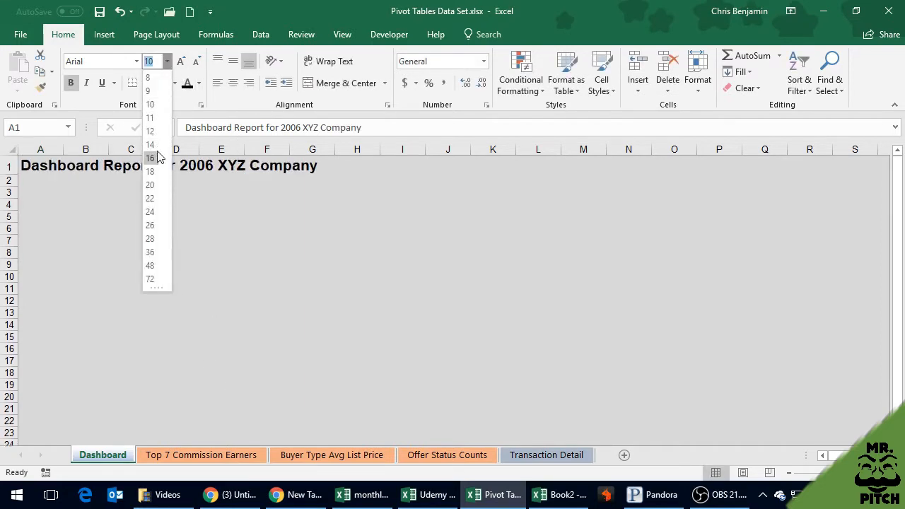
click(165, 216)
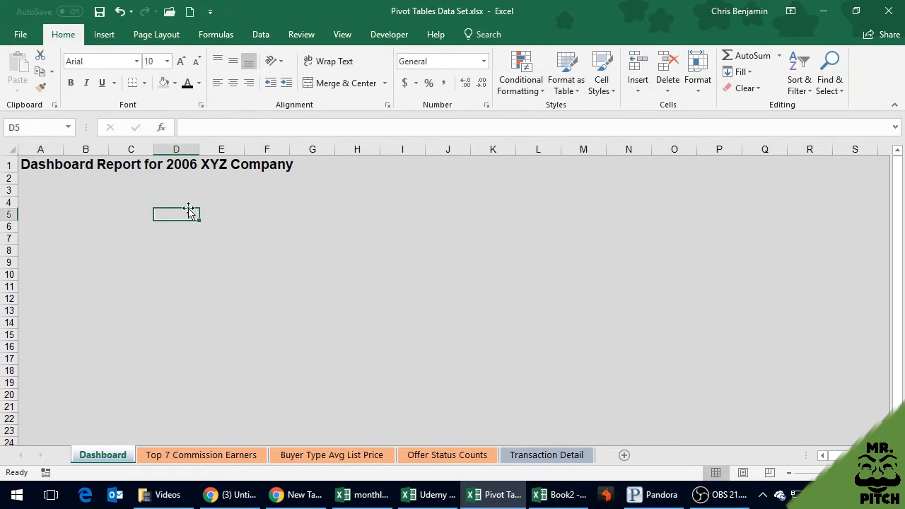
click(103, 193)
click(99, 11)
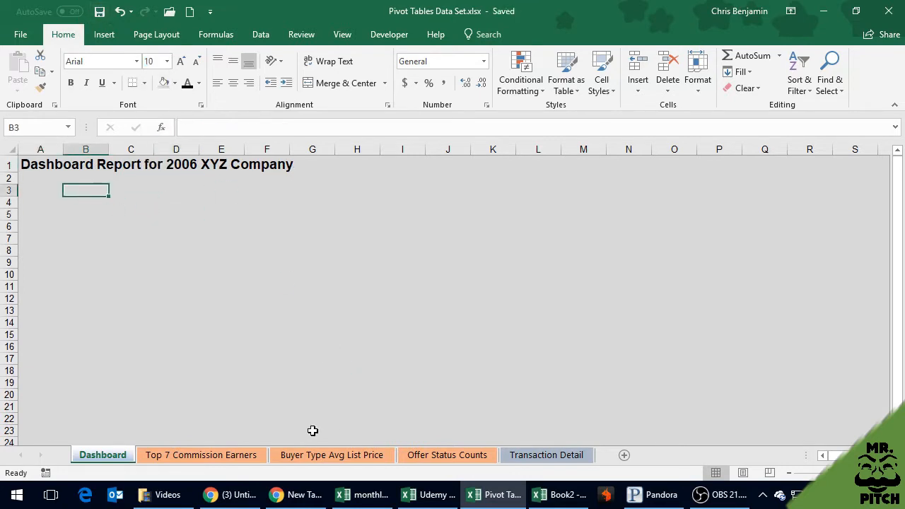
Copy the pie chart from the Top 7 Commission Earners sheet and paste it at cell B3 of the Dashboard sheet
click(243, 456)
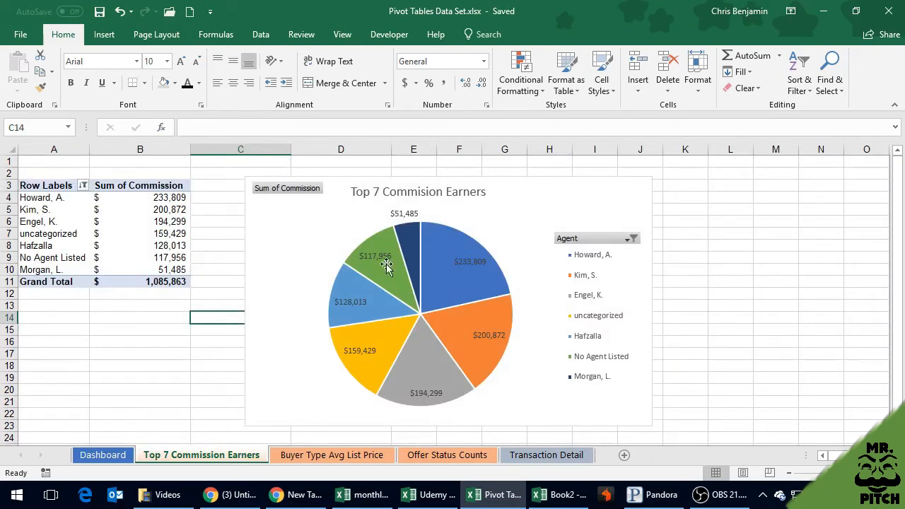
click(571, 195)
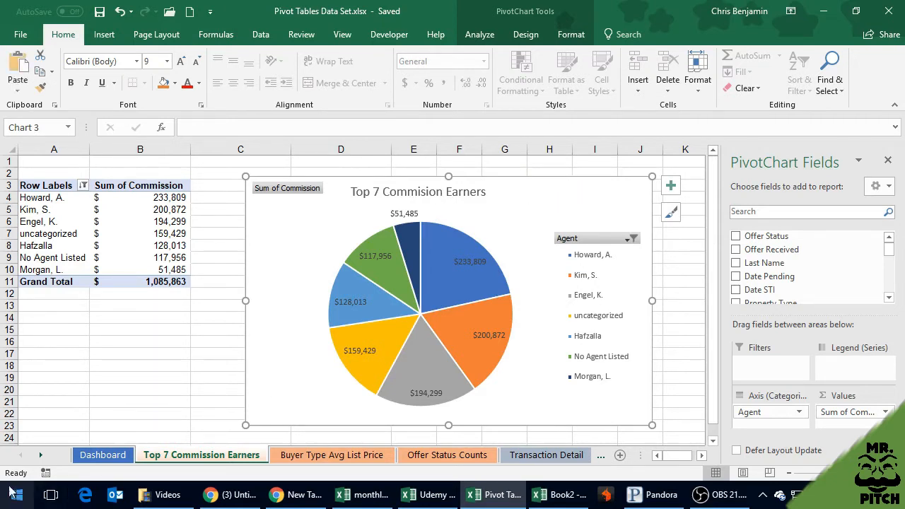
click(99, 455)
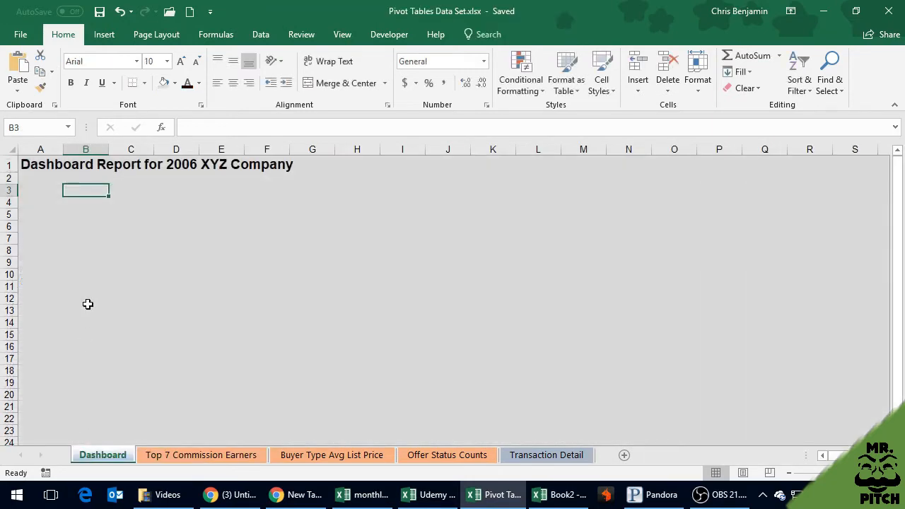
key(ctrl+v)
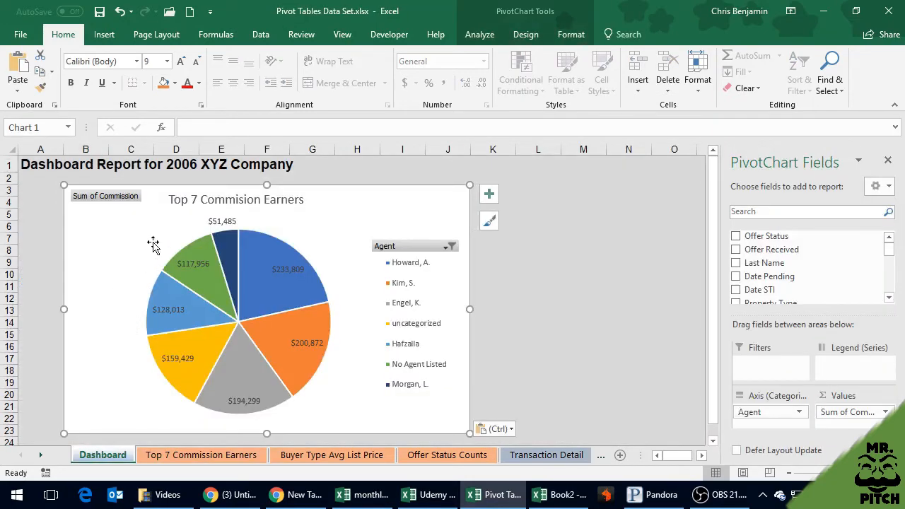
Move the pie chart directly under the dashboard title and shrink it to about columns A to G, rows 2 to 14
drag(132, 230, 100, 223)
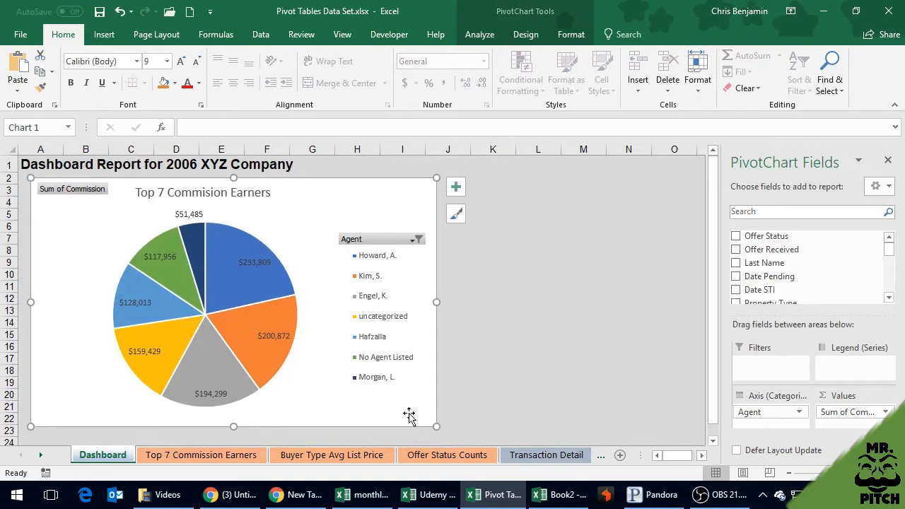
drag(436, 427, 336, 328)
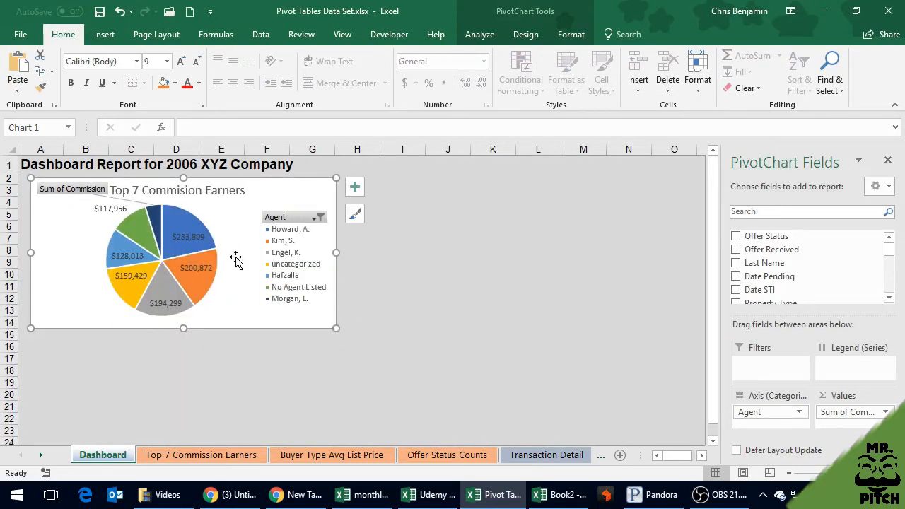
click(332, 456)
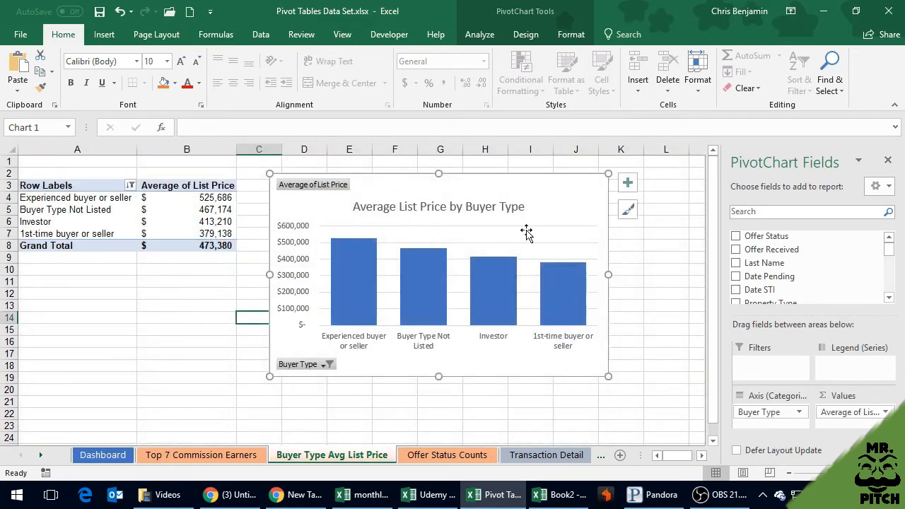
click(127, 459)
key(ctrl+z)
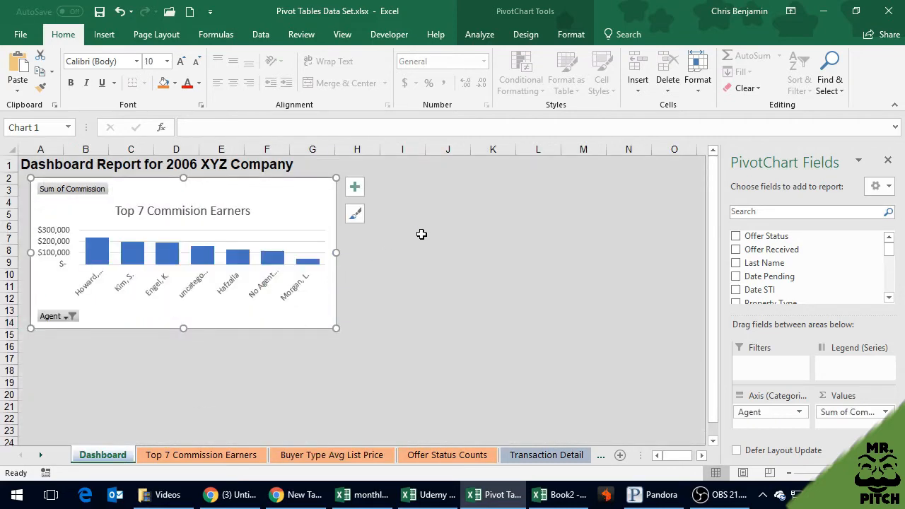
drag(291, 193, 474, 230)
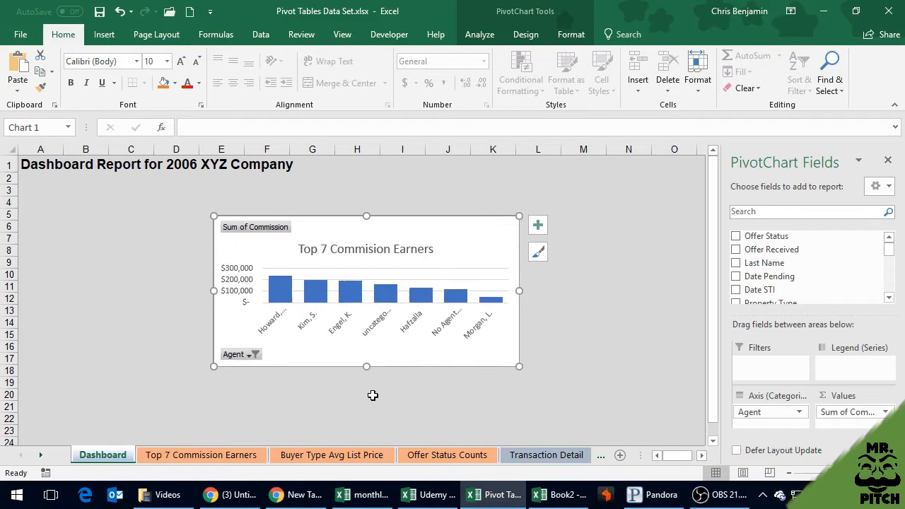
click(211, 456)
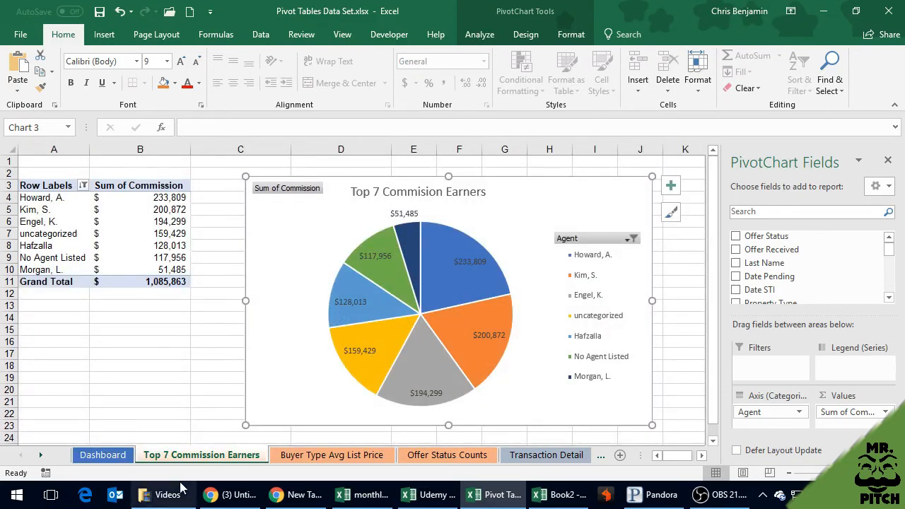
click(121, 456)
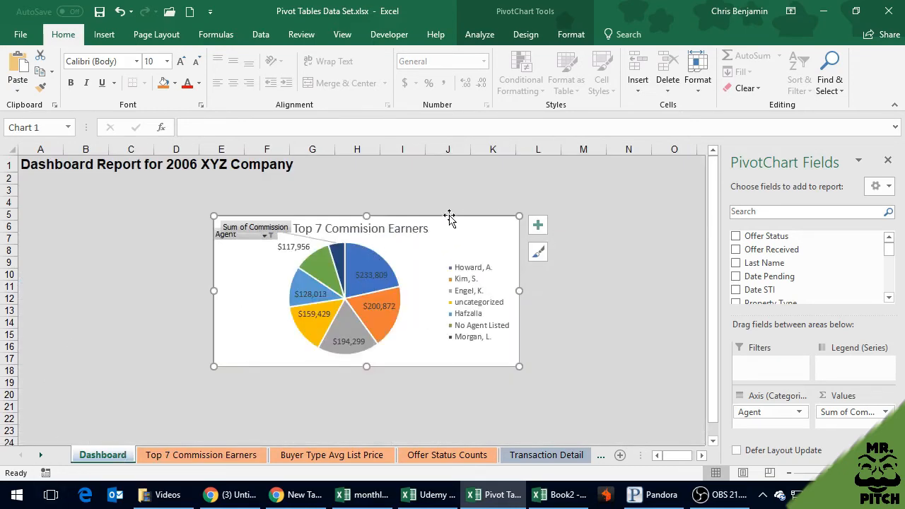
Reposition the pie chart at cell A3 below the title and resize it to about columns A to G, rows 3 to 17
drag(450, 219, 261, 186)
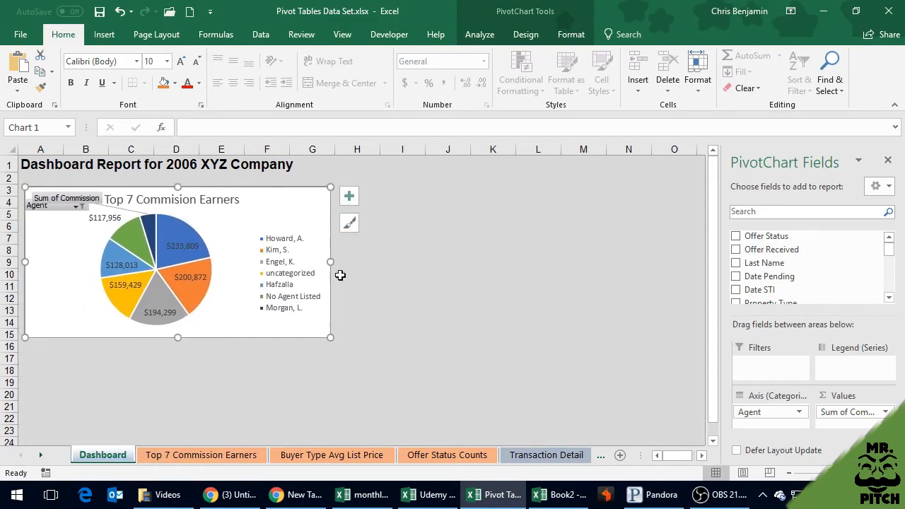
drag(331, 336, 360, 358)
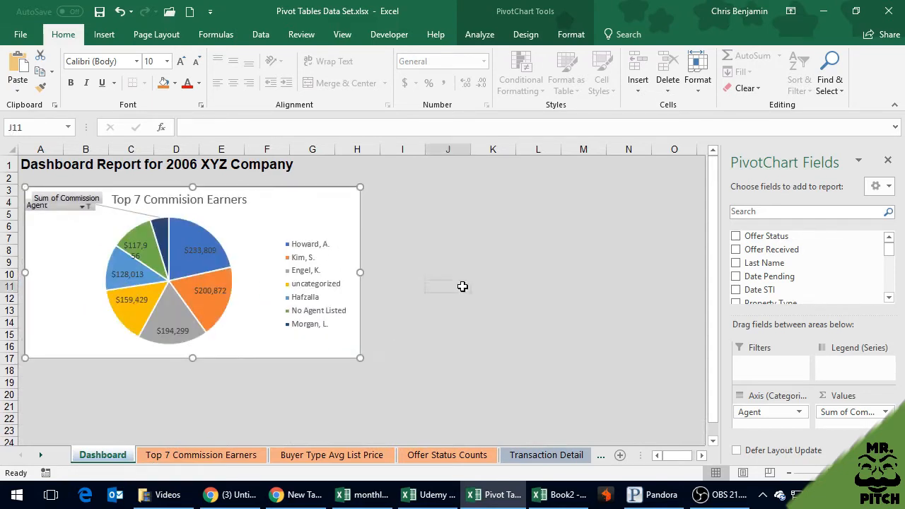
click(447, 287)
click(408, 193)
click(319, 224)
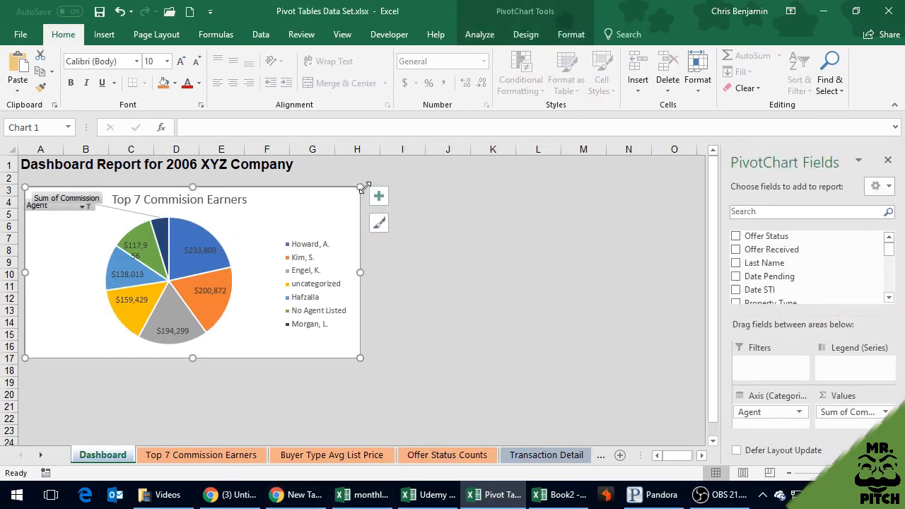
drag(360, 185, 303, 187)
Copy the Average List Price by Buyer Type chart onto the Dashboard and fit it beside the pie chart, about rows 3 to 16
click(442, 199)
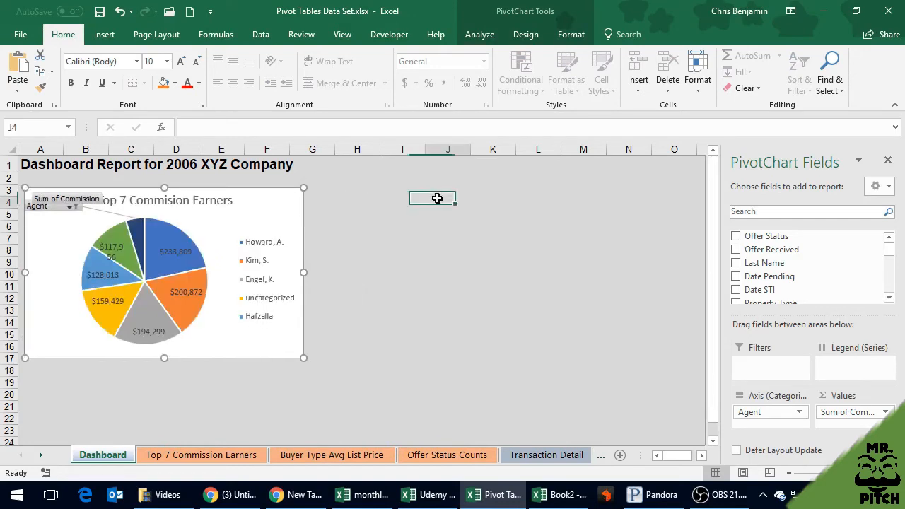
click(331, 455)
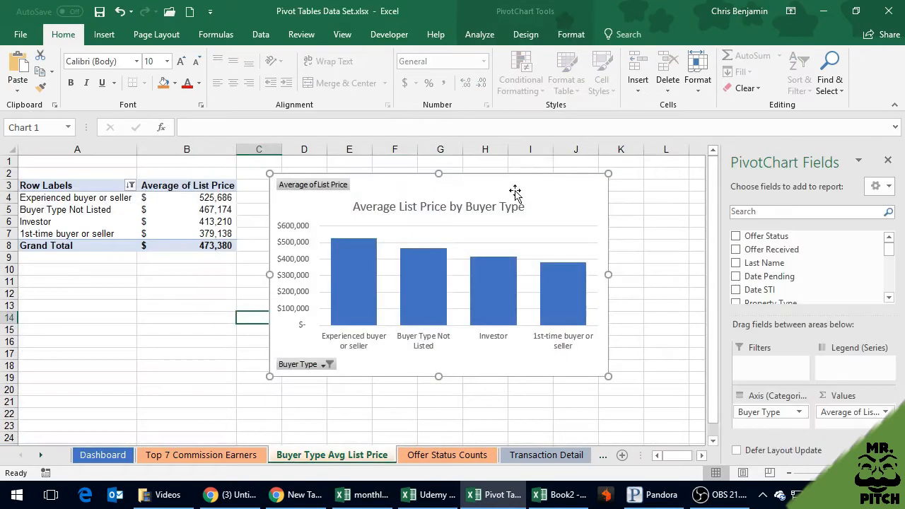
key(ctrl+Page_Up)
key(ctrl+Page_Up)
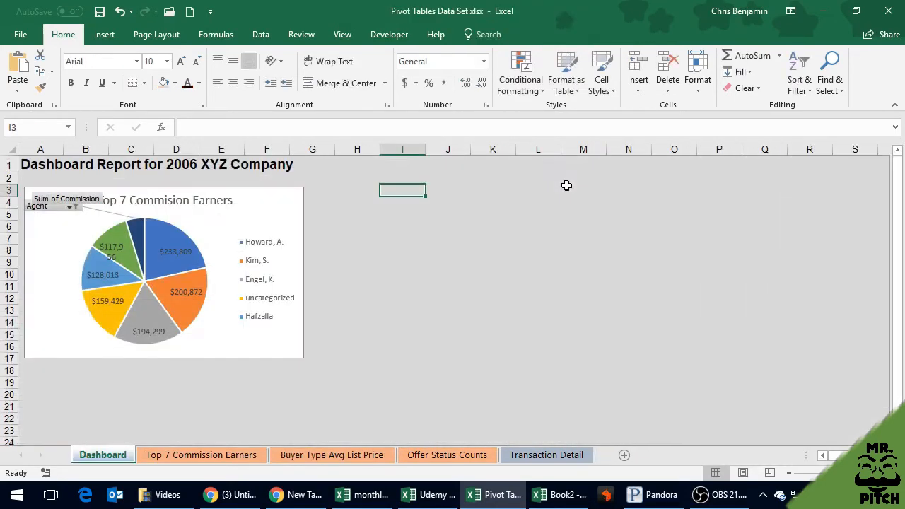
key(ctrl+v)
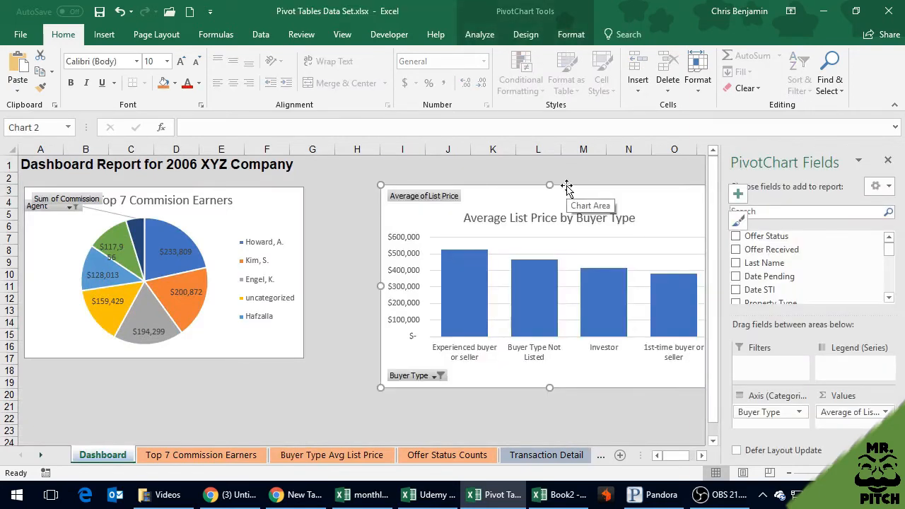
drag(567, 185, 506, 187)
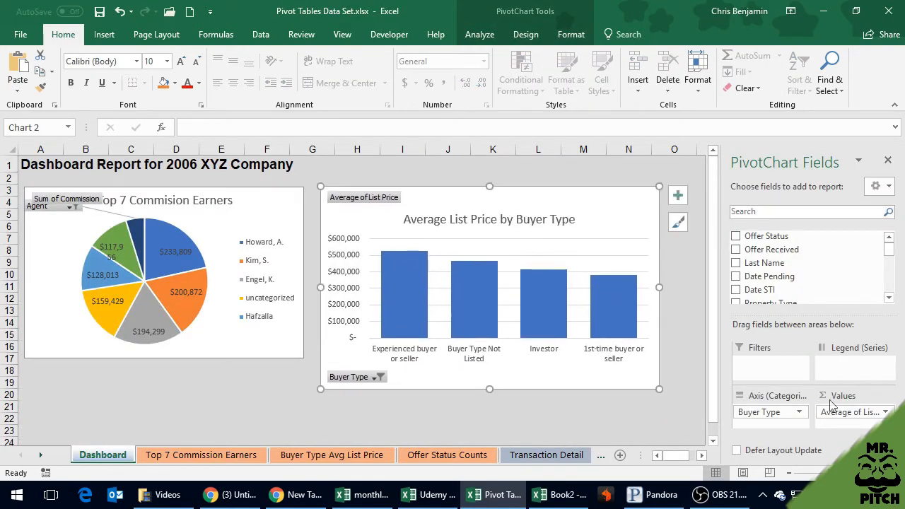
drag(658, 389, 622, 355)
Copy the Top 7 Offer Status Types chart from the Offer Status Counts sheet and paste it at cell D20 of the Dashboard sheet
click(445, 456)
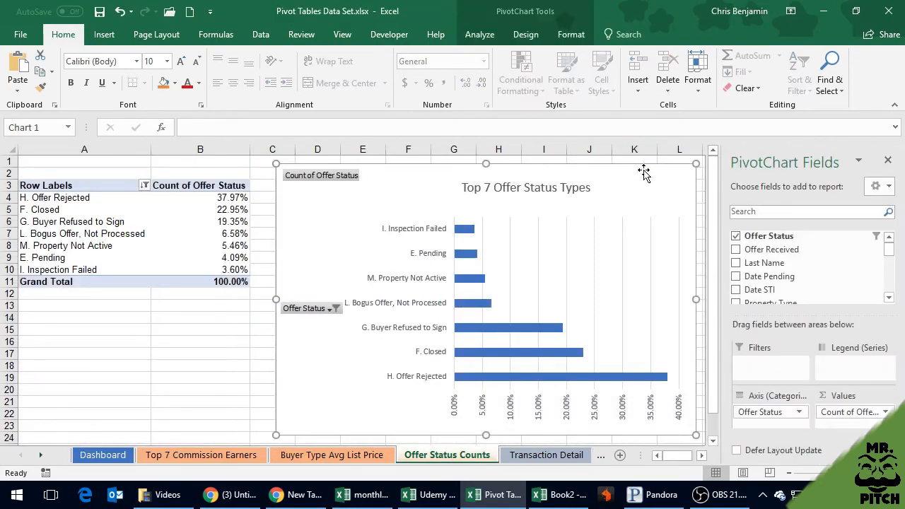
key(ctrl+Page_Down)
key(ctrl+Page_Up)
key(ctrl+Page_Up)
key(ctrl+Page_Up)
key(ctrl+Page_Up)
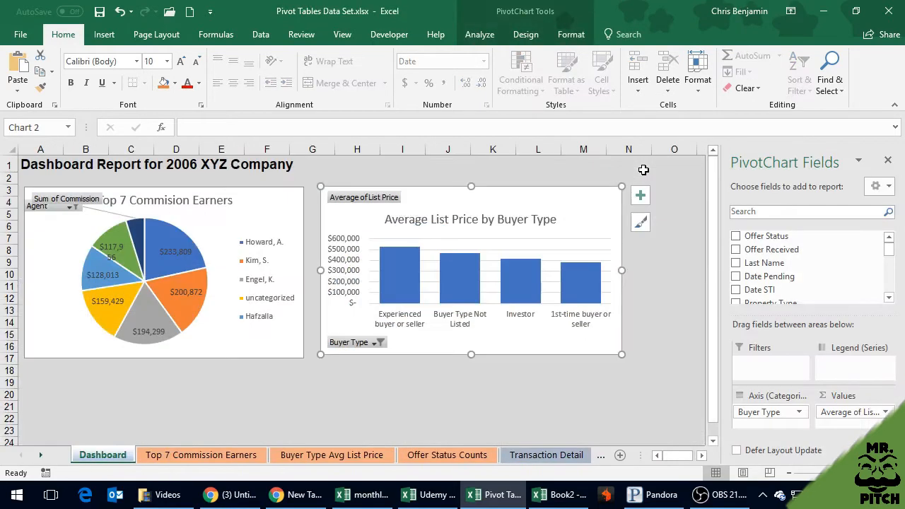
click(157, 393)
click(420, 456)
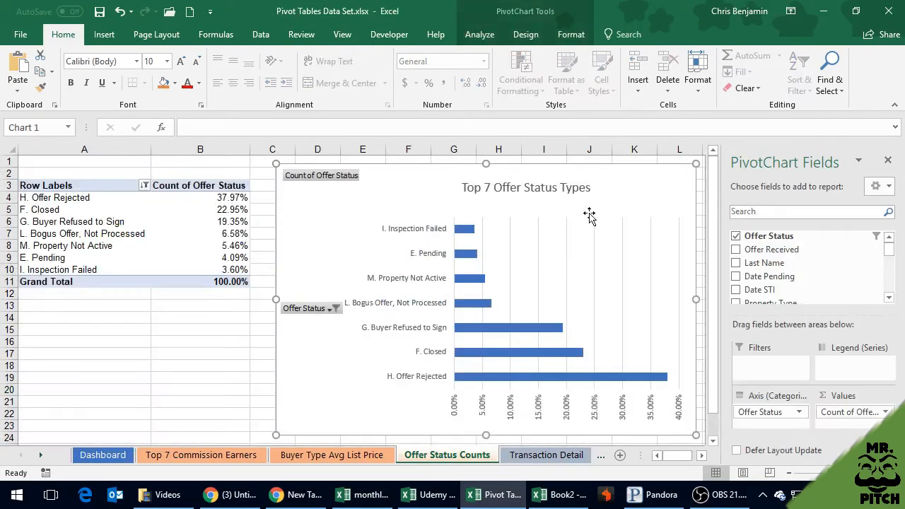
key(ctrl+Page_Up)
key(ctrl+Page_Up)
key(ctrl+Page_Up)
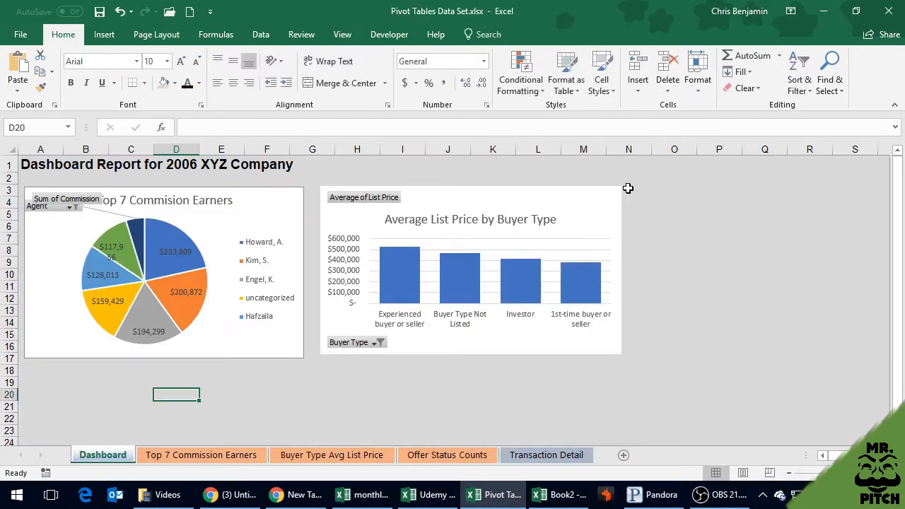
key(ctrl+Page_Down)
key(ctrl+Page_Down)
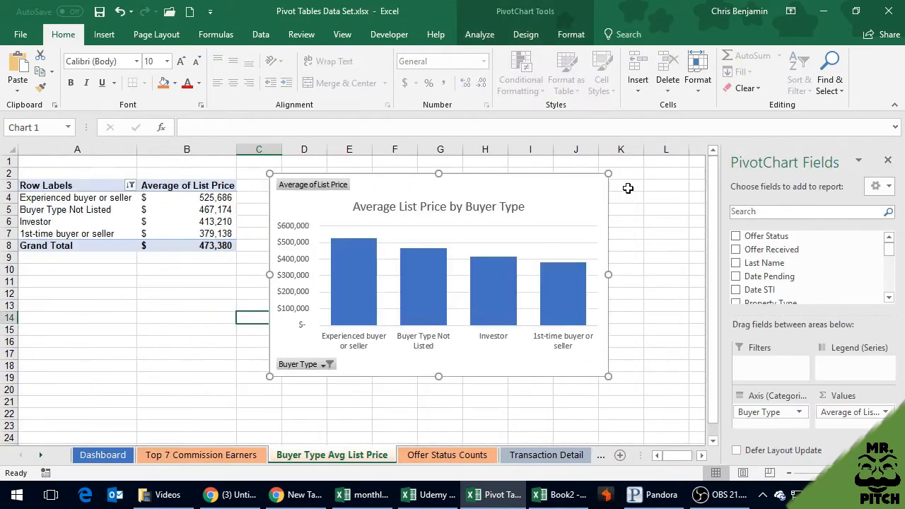
key(ctrl+Page_Down)
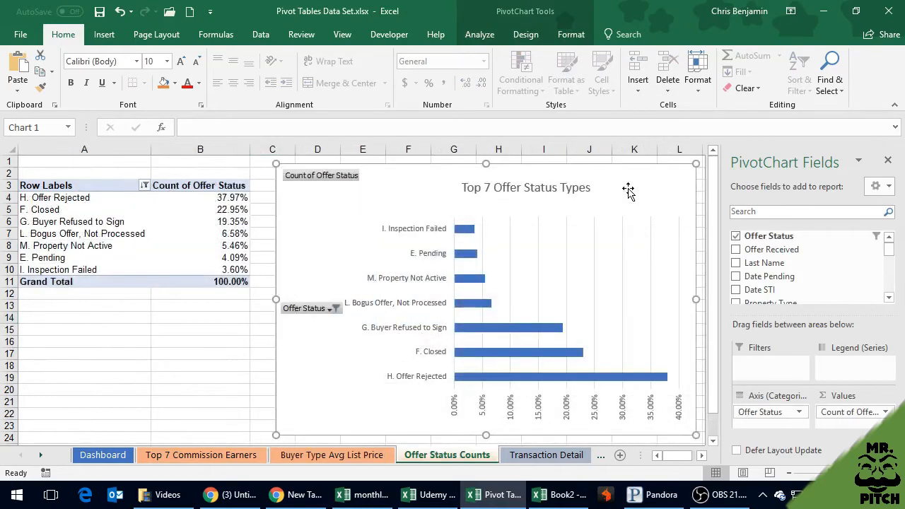
key(ctrl+Page_Up)
key(ctrl+Page_Up)
key(ctrl+Page_Up)
key(ctrl+Page_Down)
key(ctrl+Page_Down)
key(ctrl+Page_Up)
key(ctrl+Page_Up)
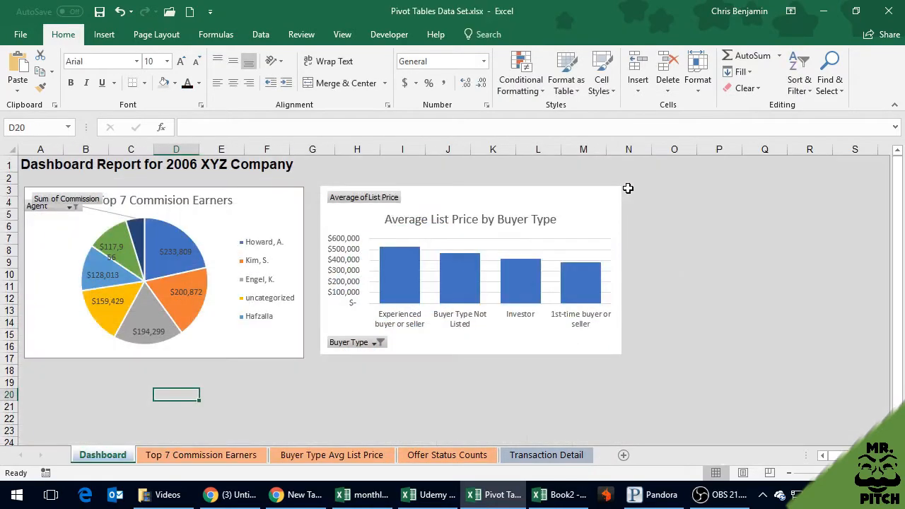
key(ctrl+v)
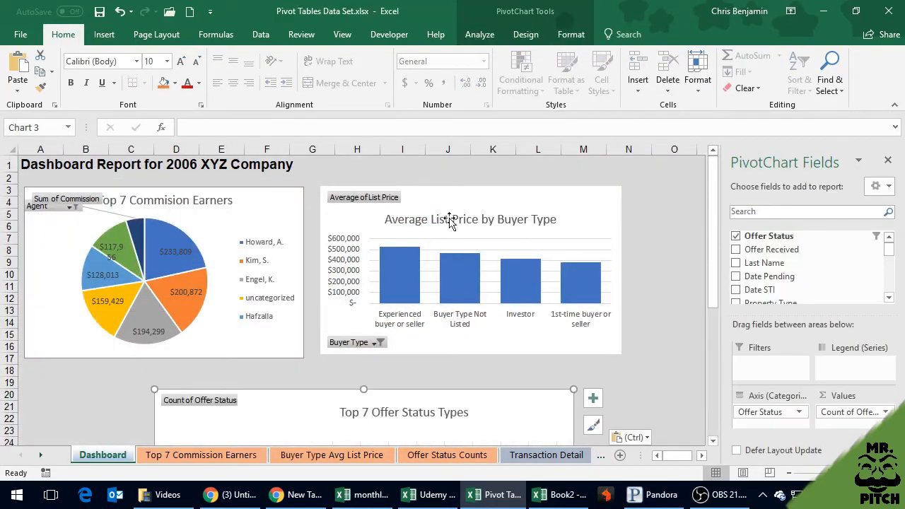
Hide the PivotChart field list and collapse the ribbon to free up worksheet space
click(889, 162)
click(752, 212)
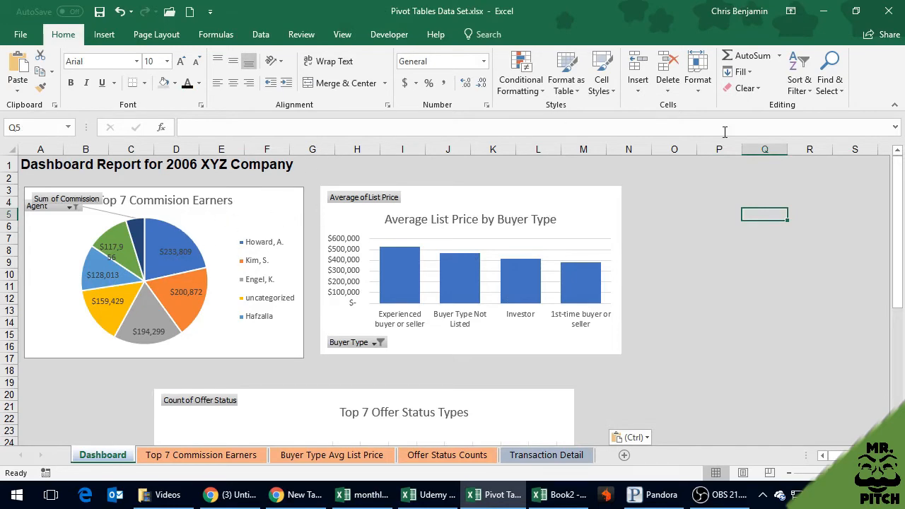
click(894, 108)
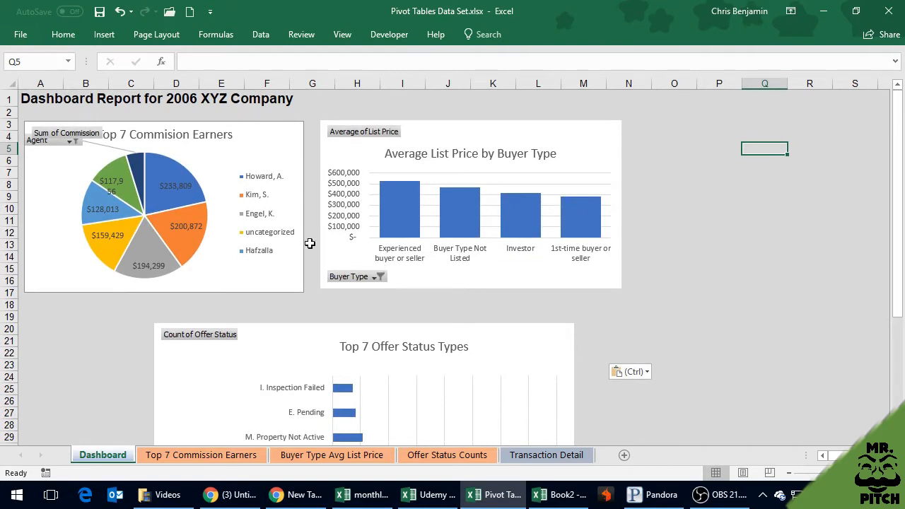
Enlarge the pie chart's legend in height and width so that all seven agents fit on single lines
click(253, 327)
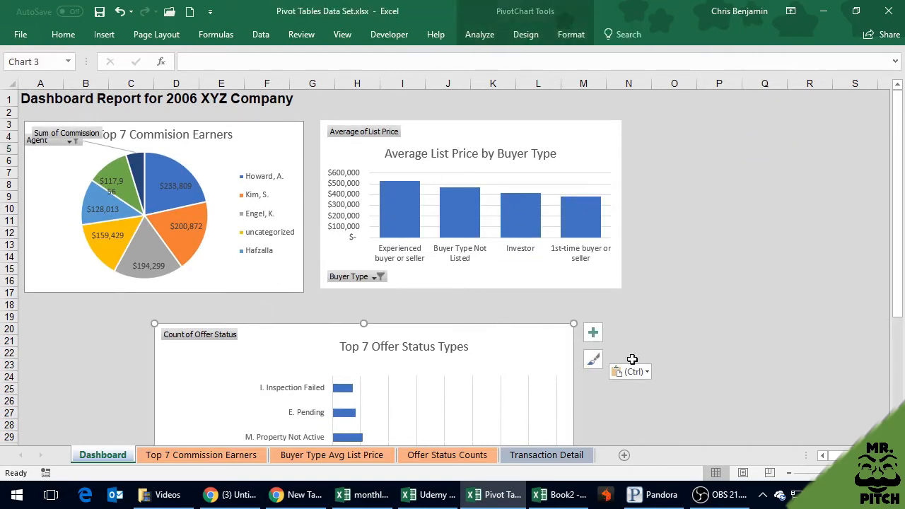
click(271, 137)
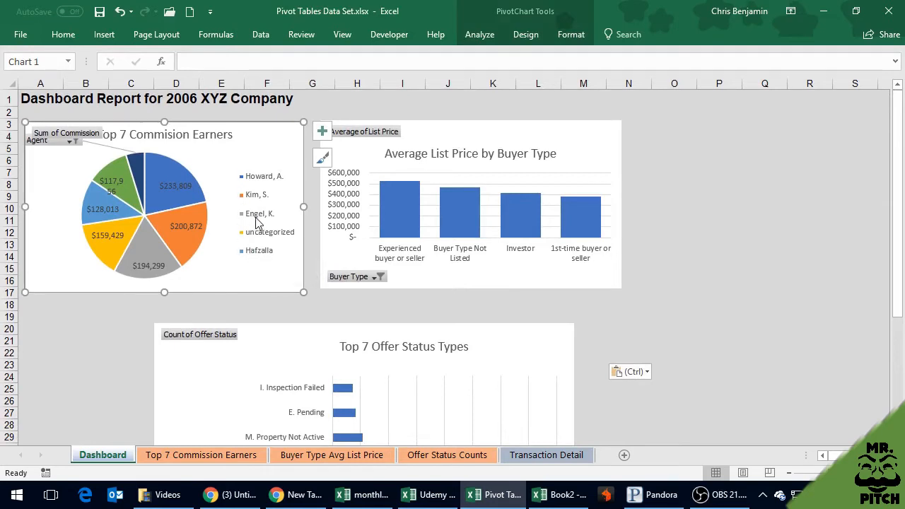
click(256, 168)
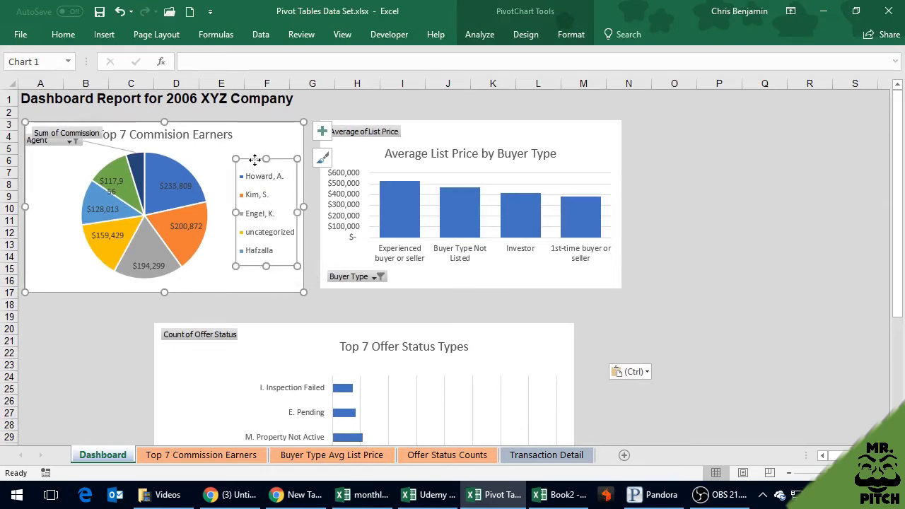
drag(255, 159, 254, 135)
drag(297, 241, 296, 286)
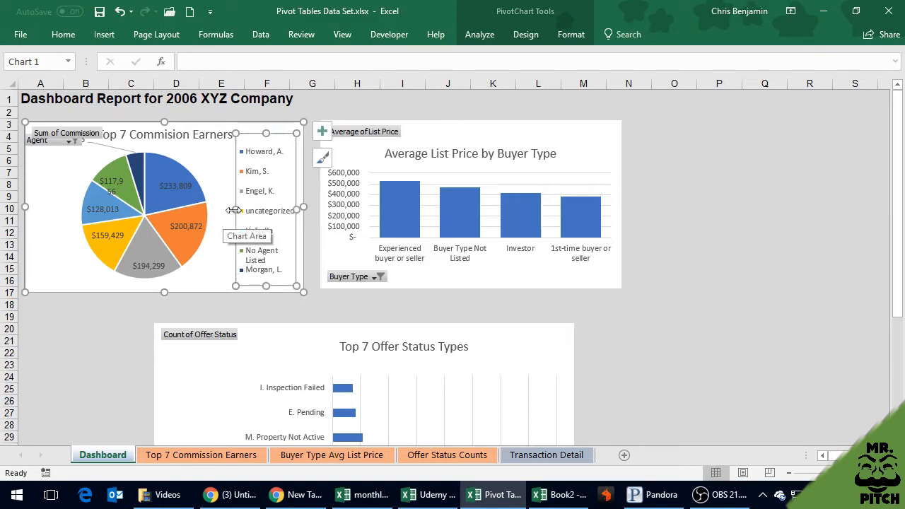
drag(233, 210, 225, 209)
click(220, 165)
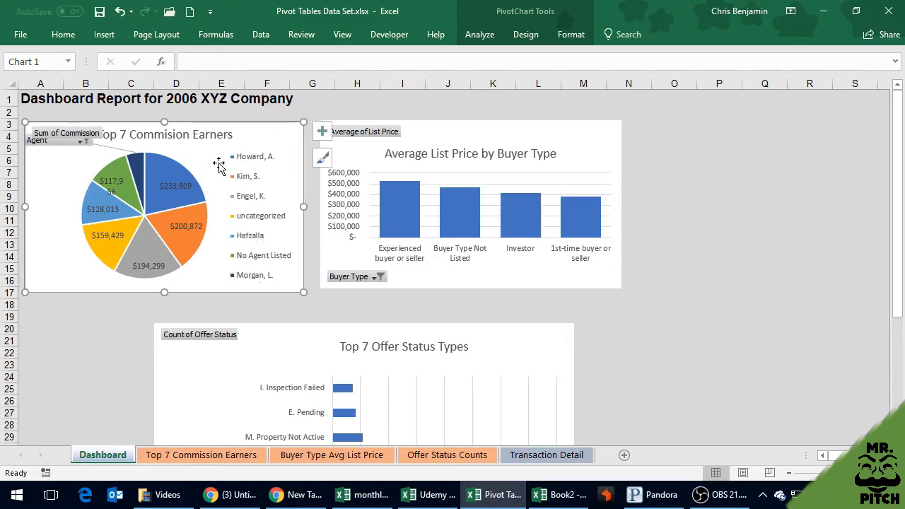
Shift the pie chart's title sideways so it clears the Sum of Commission field button
click(179, 143)
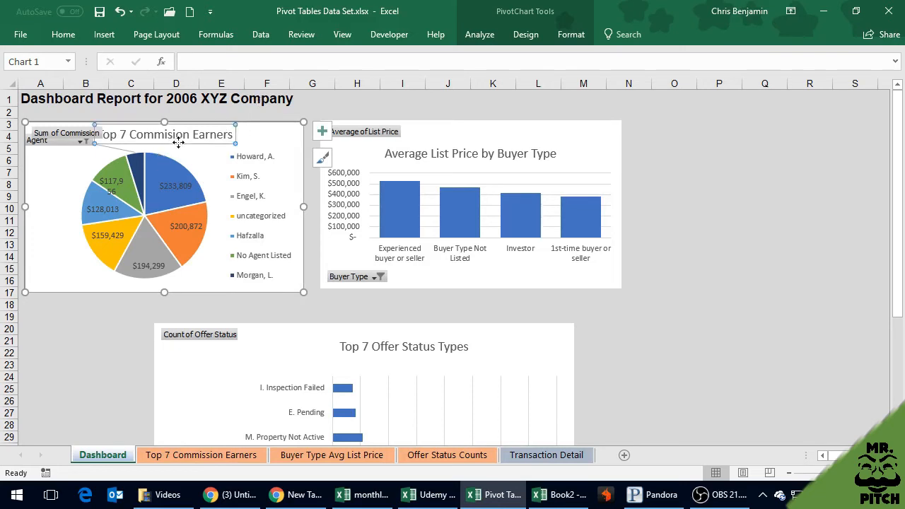
drag(172, 143, 195, 143)
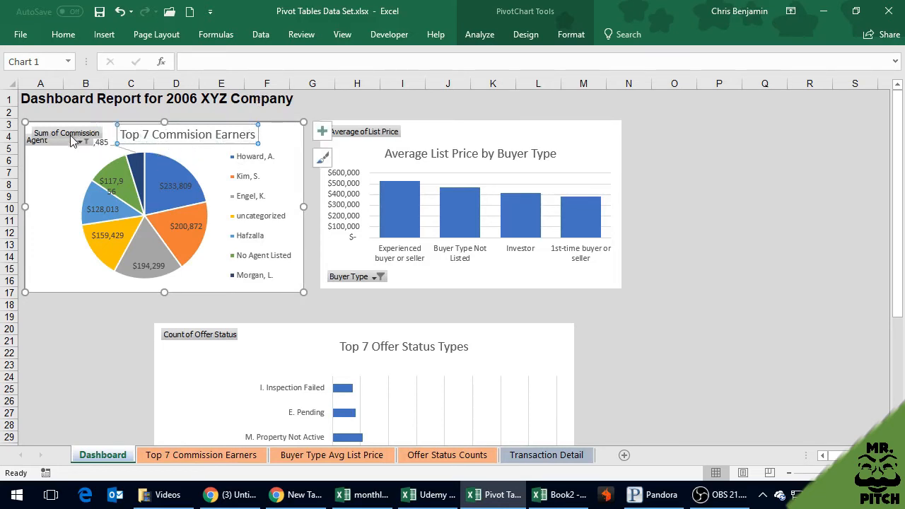
click(46, 205)
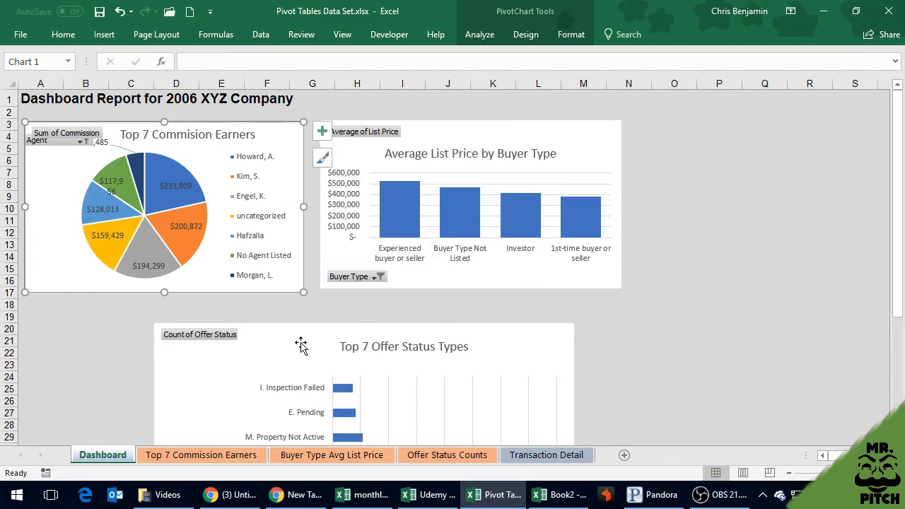
Move the Top 7 Offer Status Types chart below the pie chart and shrink it to about columns A to H, rows 18 to 36
click(530, 336)
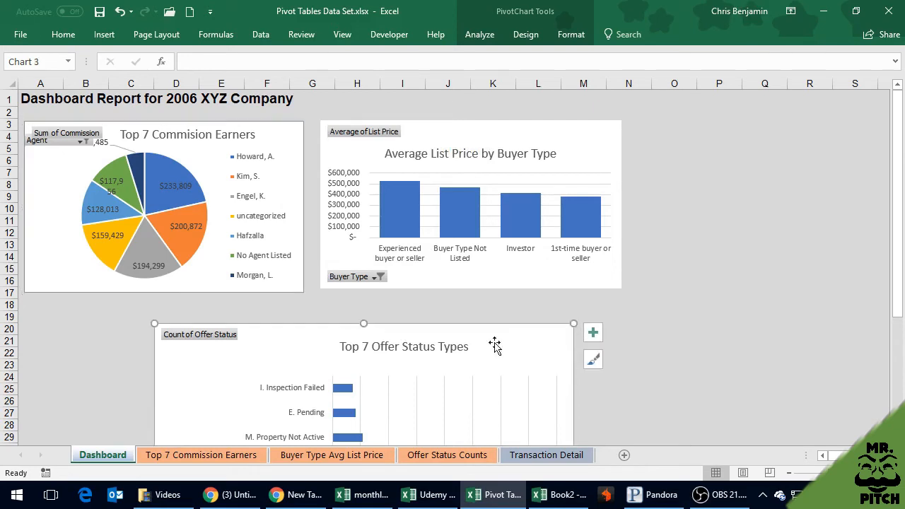
drag(571, 321, 325, 313)
click(405, 323)
scroll(405, 323, down, 3)
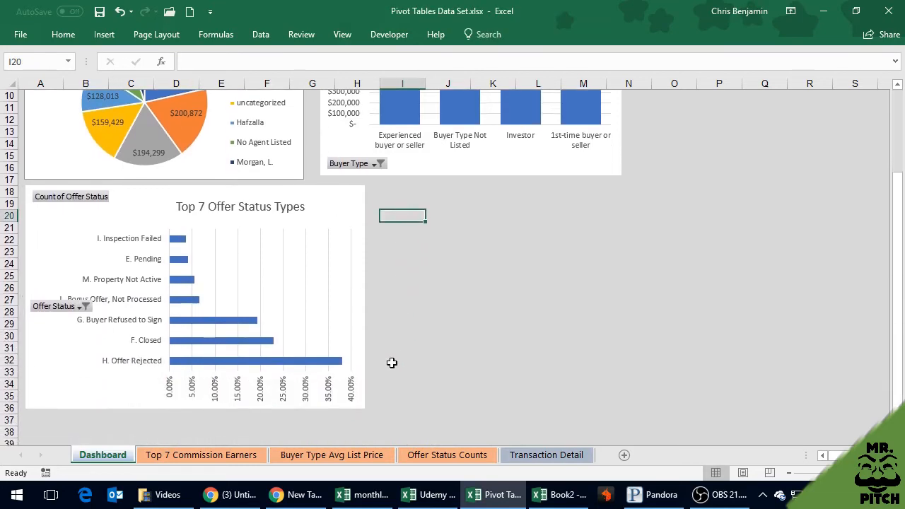
Move the Top 7 Commision Earners pie chart and the Average List Price chart up beneath the dashboard title, side by side
click(353, 318)
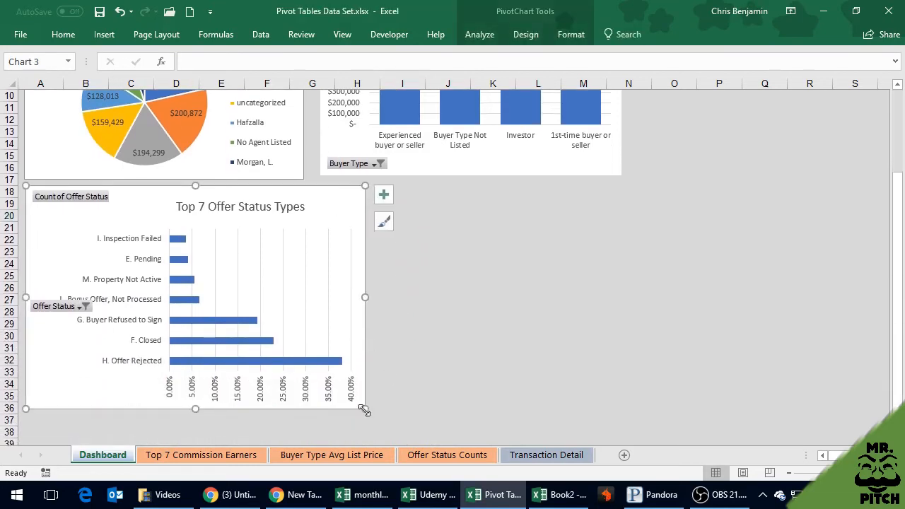
scroll(384, 270, up, 3)
scroll(384, 272, down, 9)
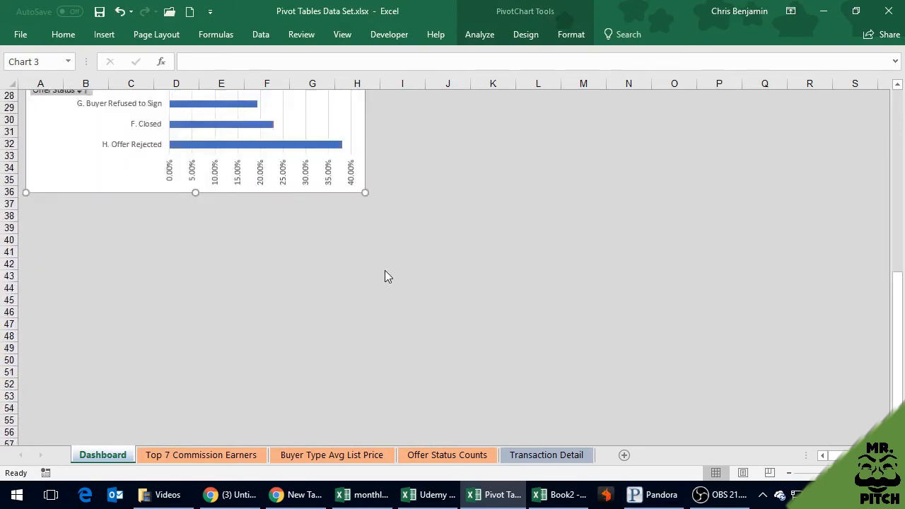
scroll(384, 275, up, 8)
scroll(385, 270, up, 1)
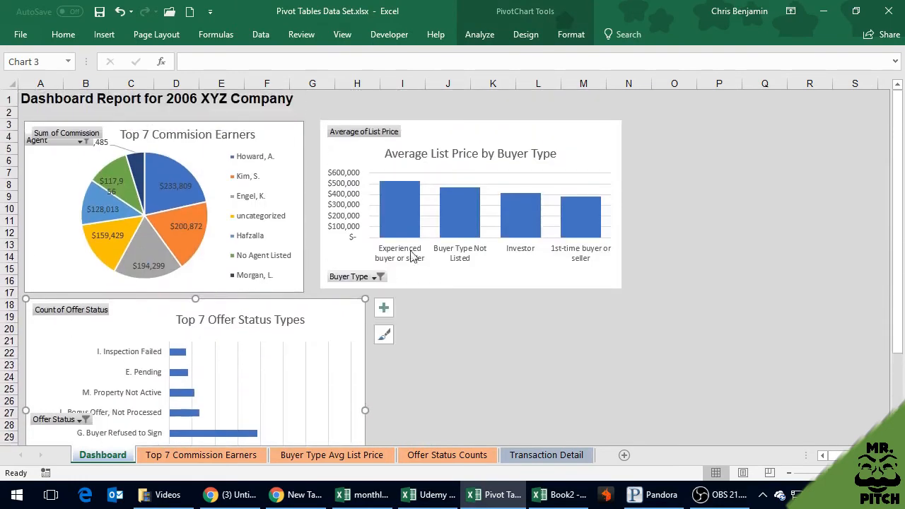
click(284, 136)
mouse_move(280, 126)
mouse_down()
mouse_move(275, 114)
mouse_move(276, 146)
mouse_up()
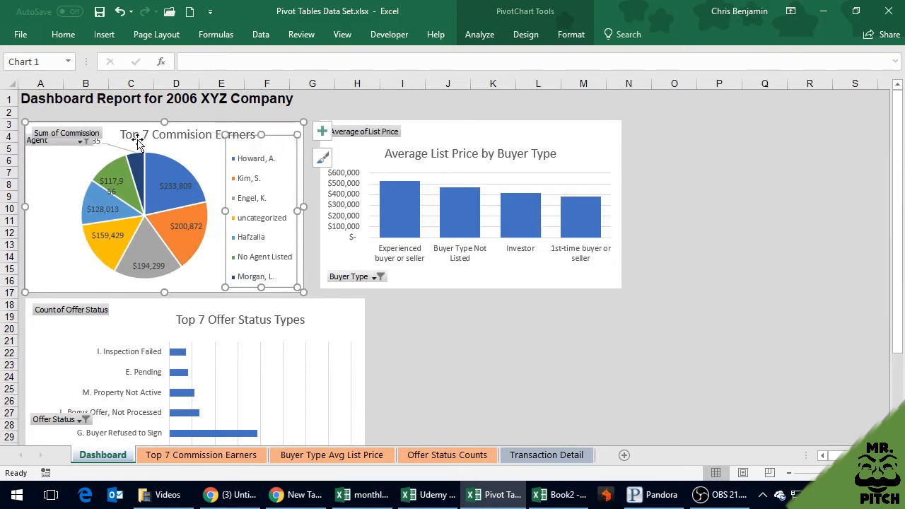
drag(40, 177, 40, 168)
drag(444, 126, 434, 117)
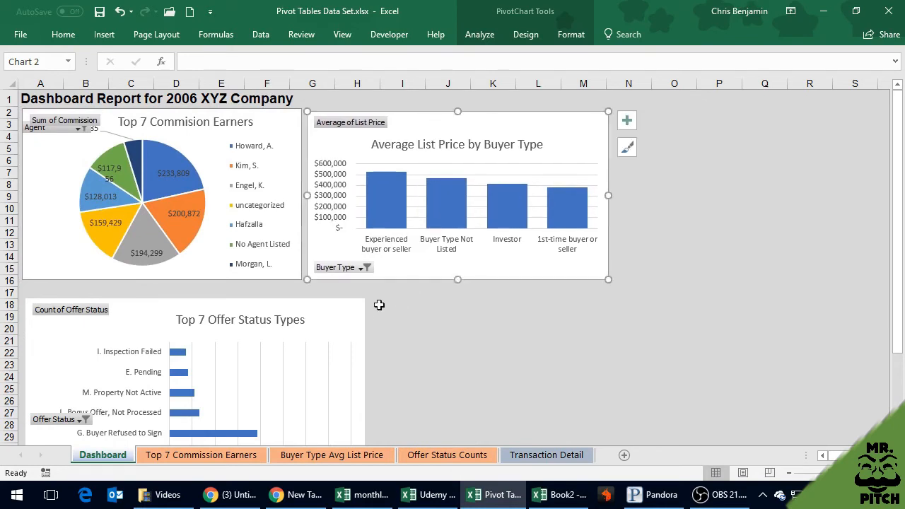
Resize the Top 7 Offer Status Types chart to about the pie chart's width, spanning columns A to F and rows 18 to 29
click(355, 331)
scroll(408, 379, down, 4)
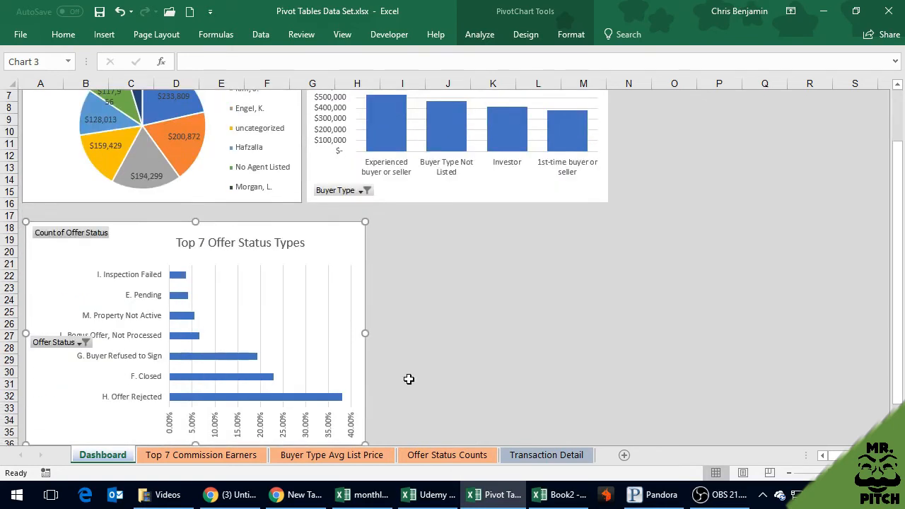
drag(362, 371, 616, 292)
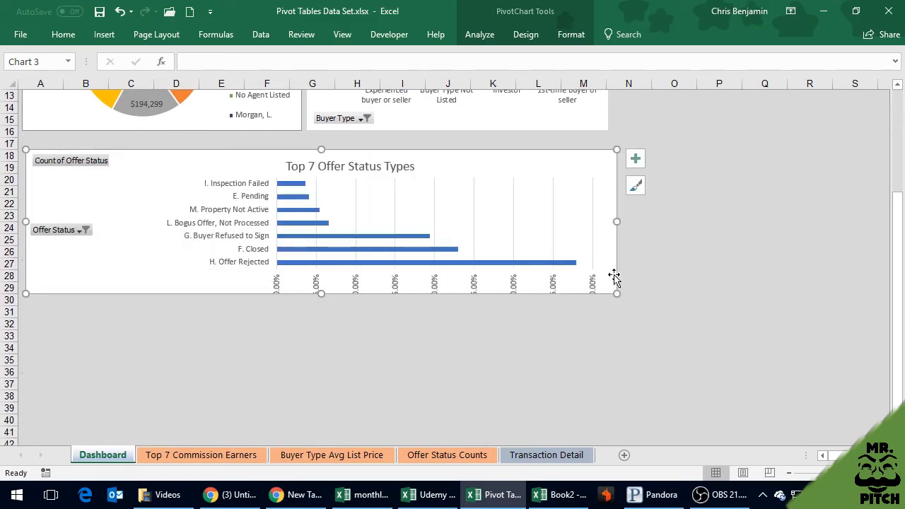
drag(615, 294, 303, 288)
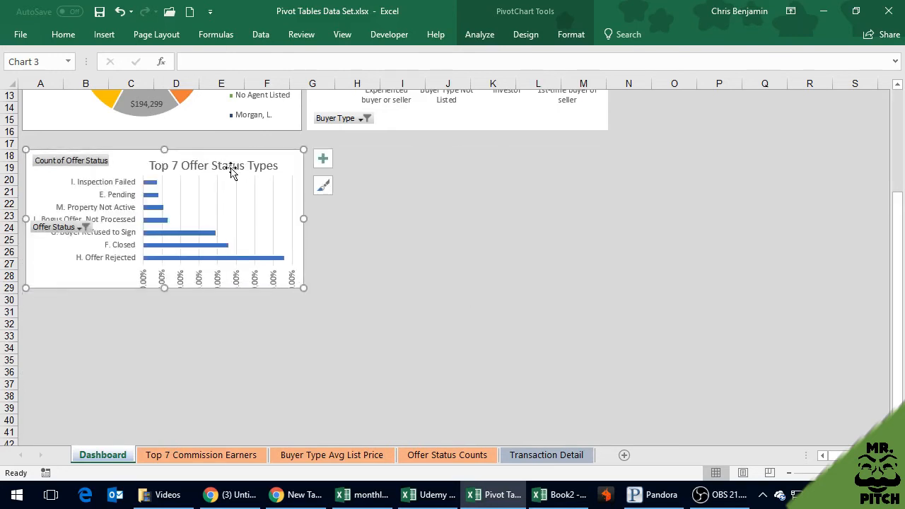
Move the Top 7 Offer Status Types chart directly beneath the pie chart and enlarge it slightly so its percentage axis labels fit
drag(234, 152, 233, 137)
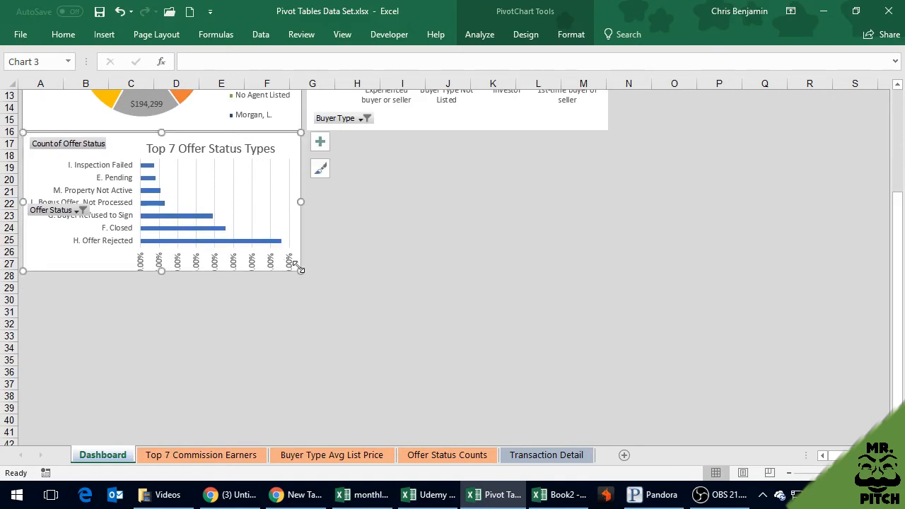
drag(301, 269, 287, 241)
click(249, 240)
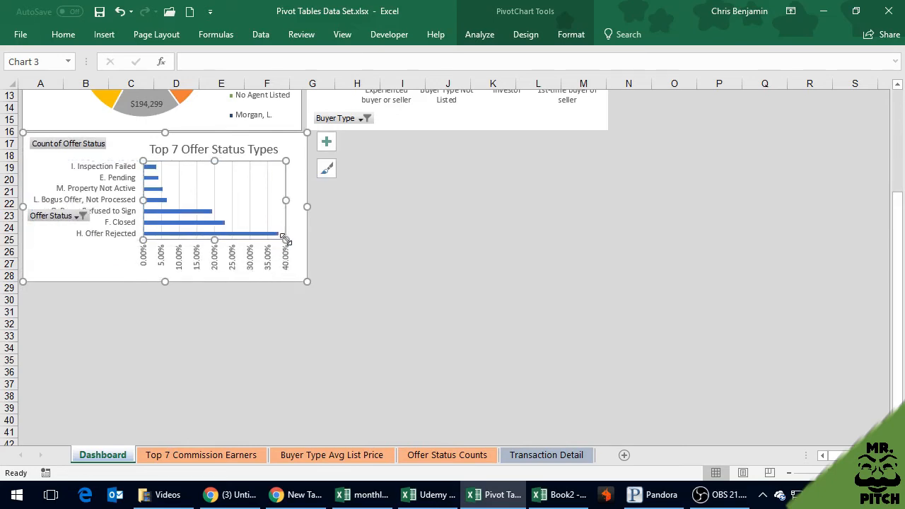
click(375, 239)
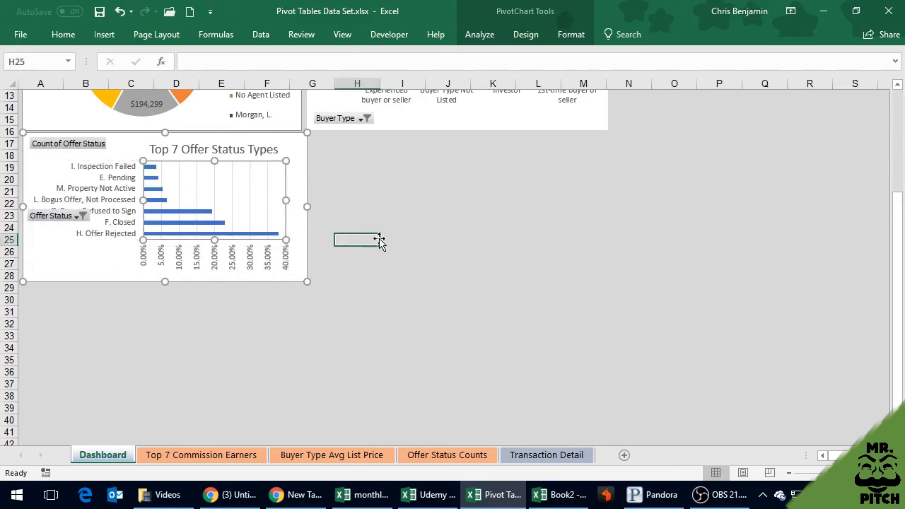
Hide the axis field button and all remaining field buttons on the Top 7 Offer Status Types chart
click(82, 216)
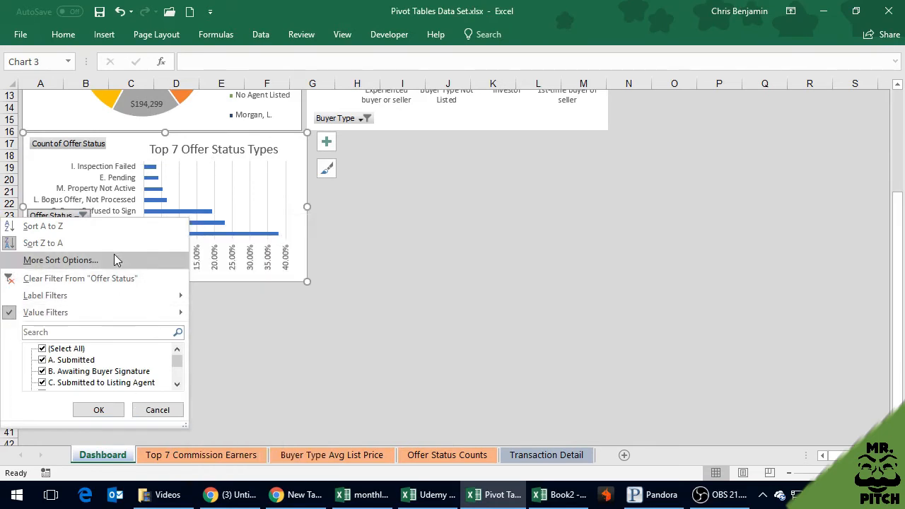
click(167, 409)
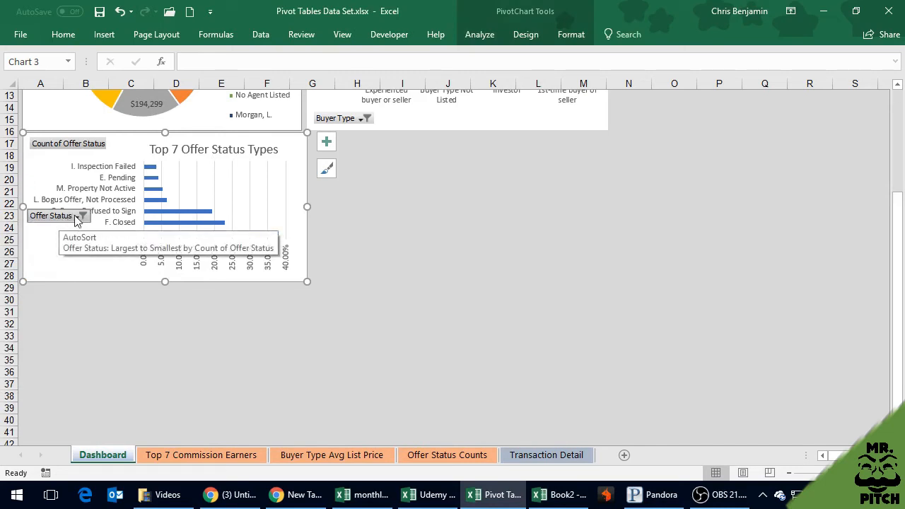
right_click(77, 221)
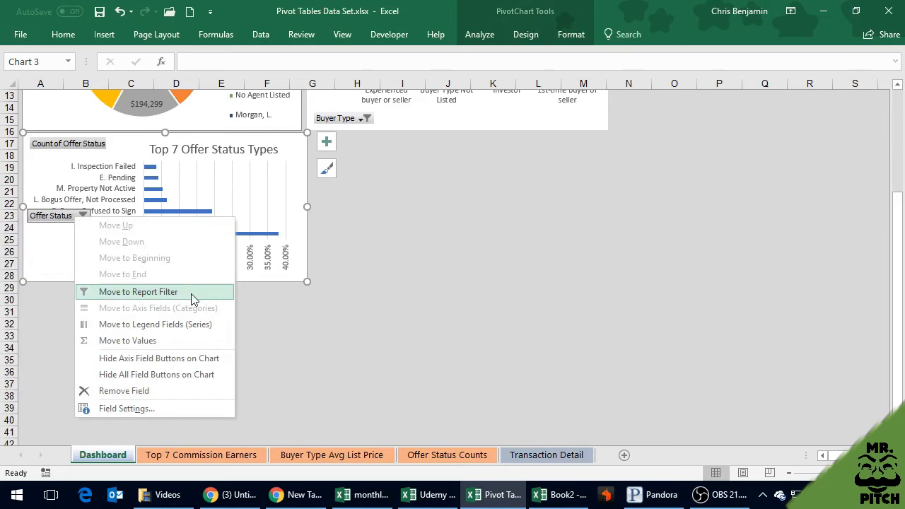
click(167, 359)
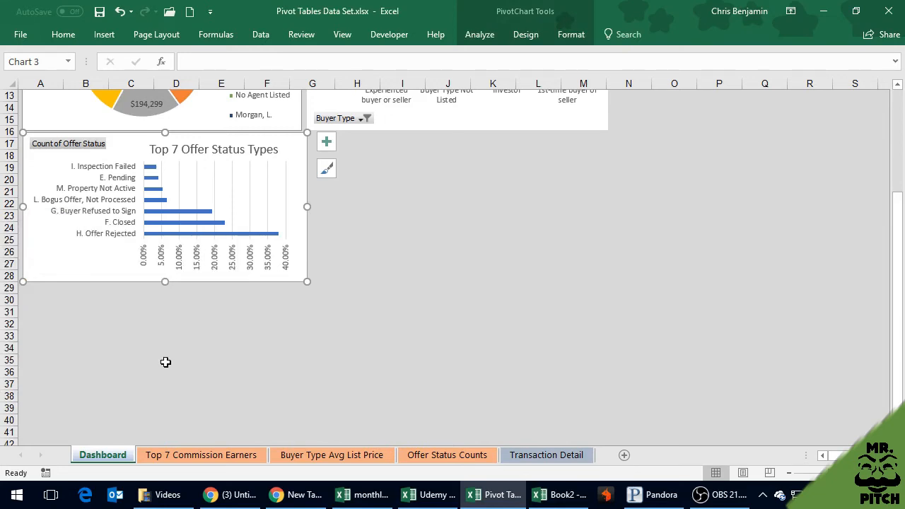
right_click(57, 147)
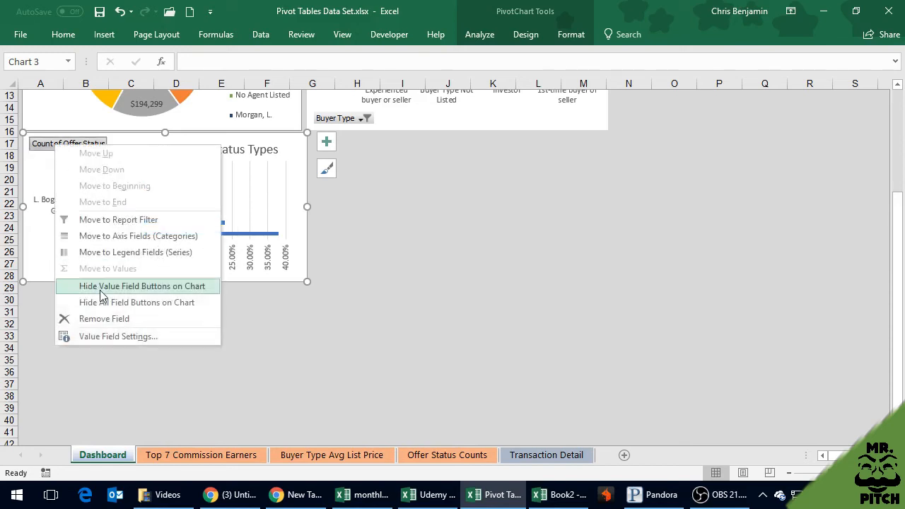
click(139, 301)
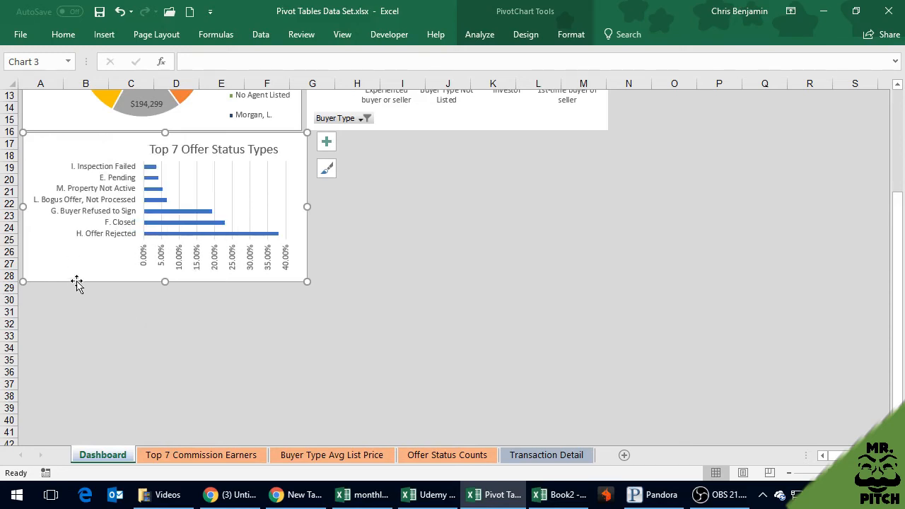
Hide all field buttons on the Top 7 Commision Earners pie chart and the Average List Price by Buyer Type chart
scroll(76, 283, up, 4)
right_click(62, 125)
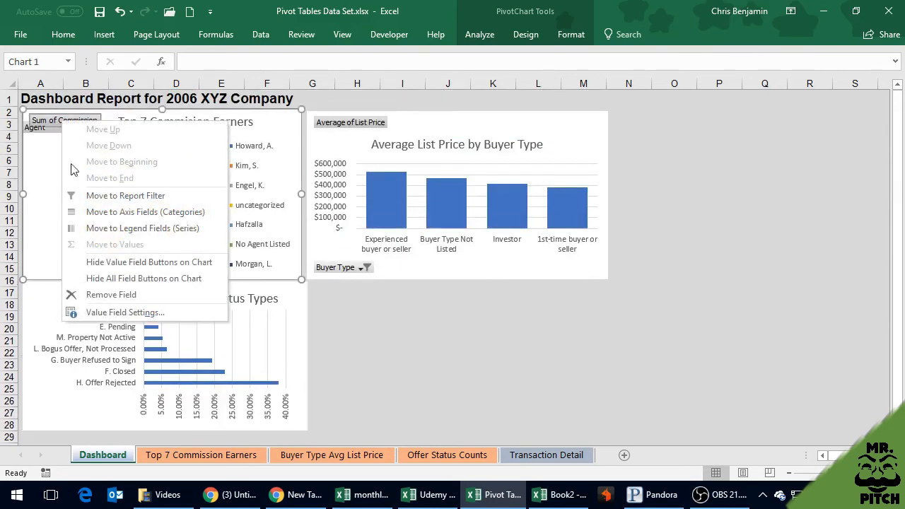
click(141, 276)
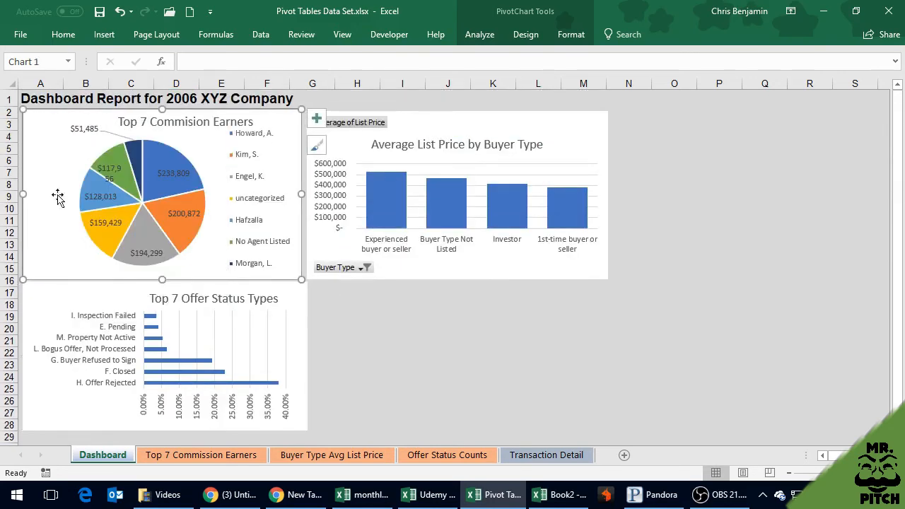
right_click(359, 124)
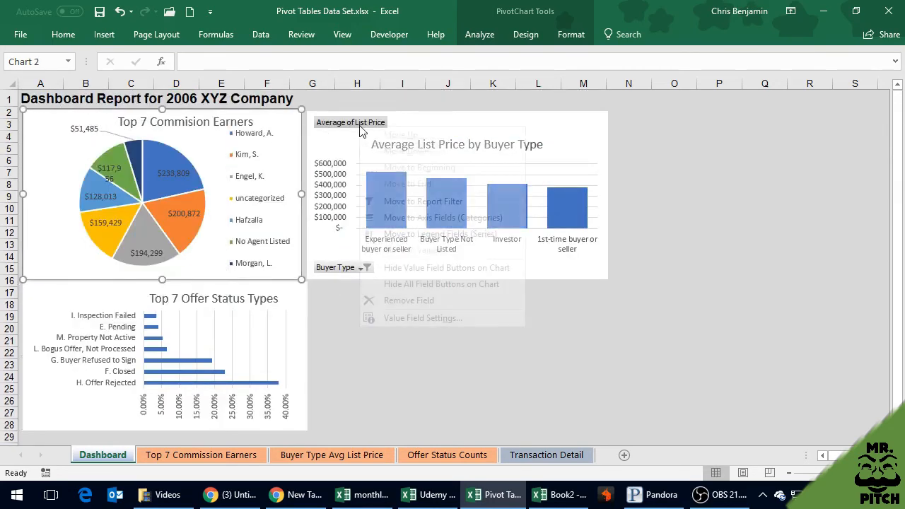
click(460, 287)
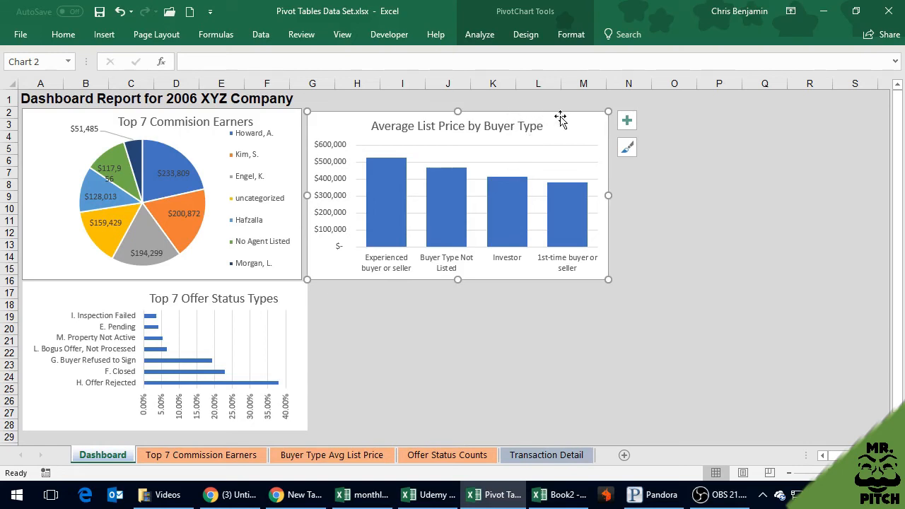
Nudge the Average List Price chart level with the pie chart and fit the Offer Status chart to the pie chart's width
drag(559, 115, 574, 115)
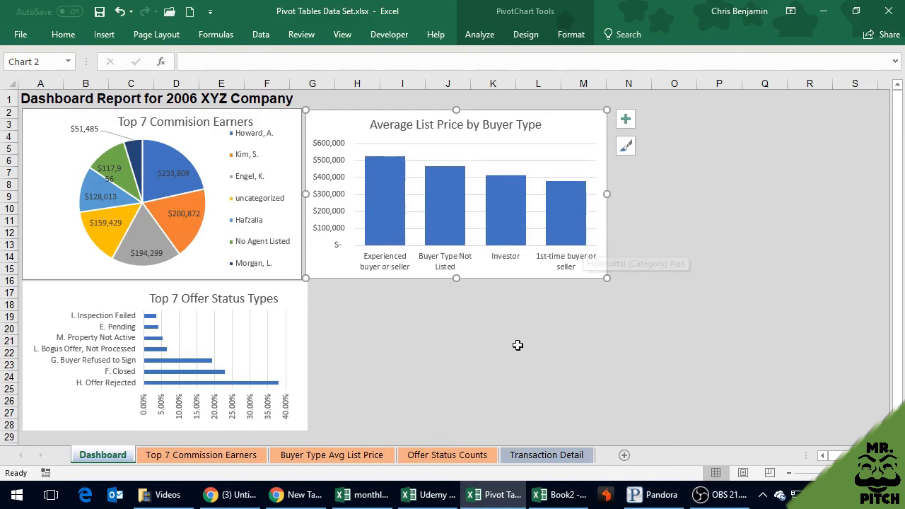
click(515, 345)
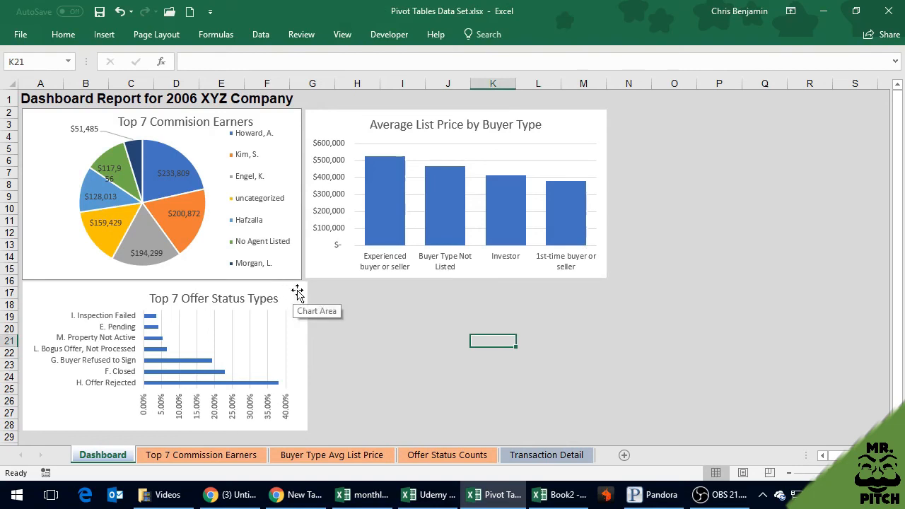
drag(297, 290, 304, 285)
click(360, 299)
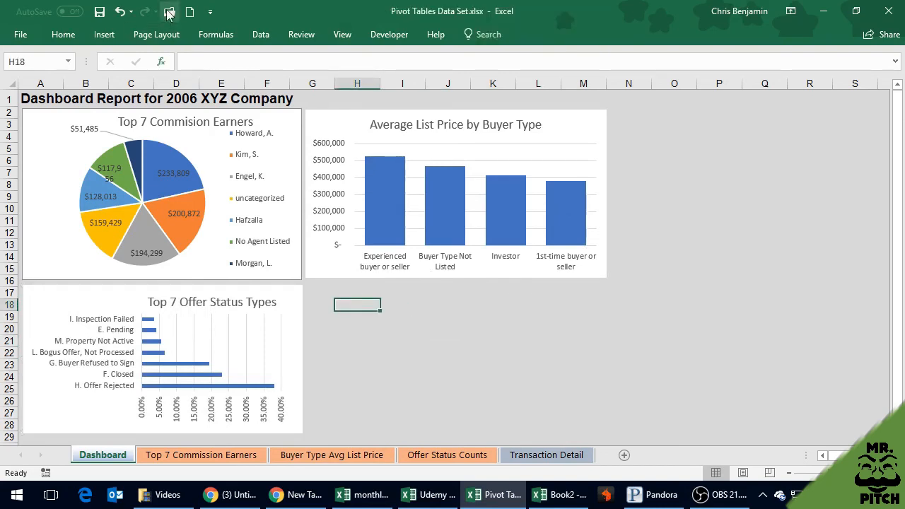
Save the workbook with the finished dashboard and leave all charts deselected
click(100, 12)
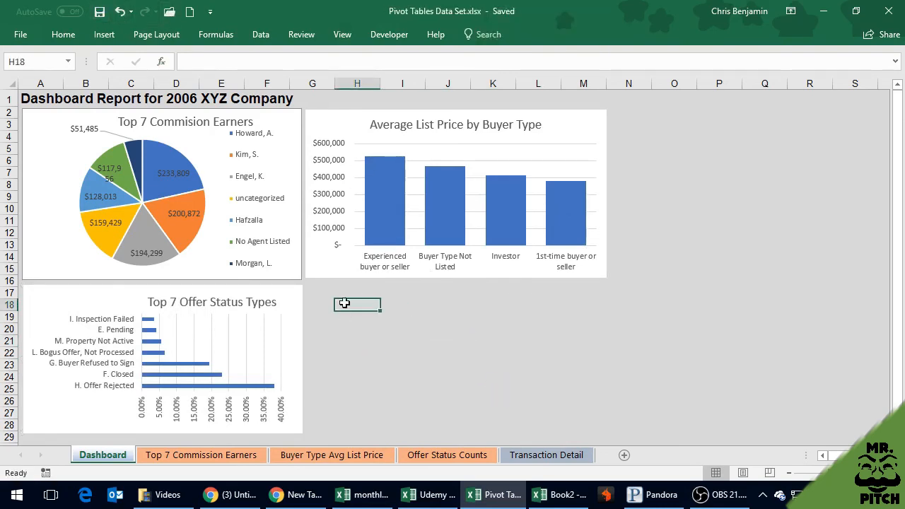
click(555, 316)
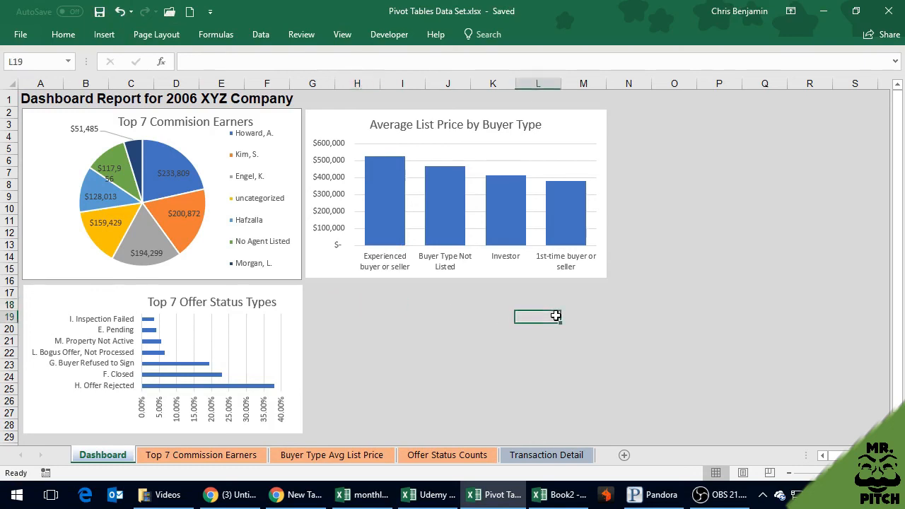
click(289, 296)
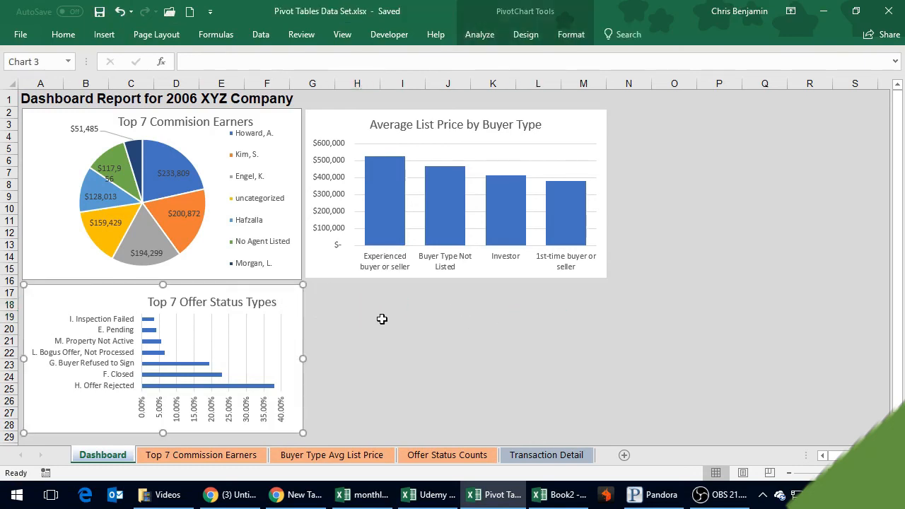
click(379, 319)
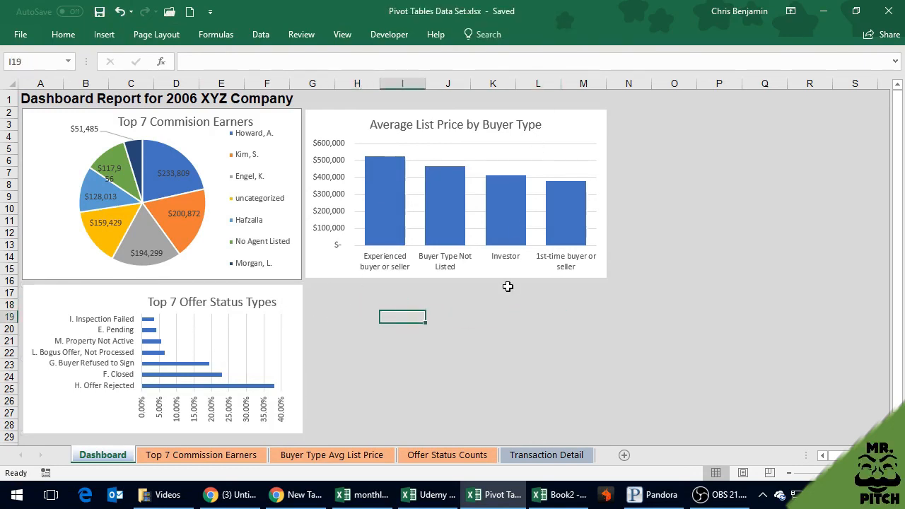
click(99, 11)
click(330, 293)
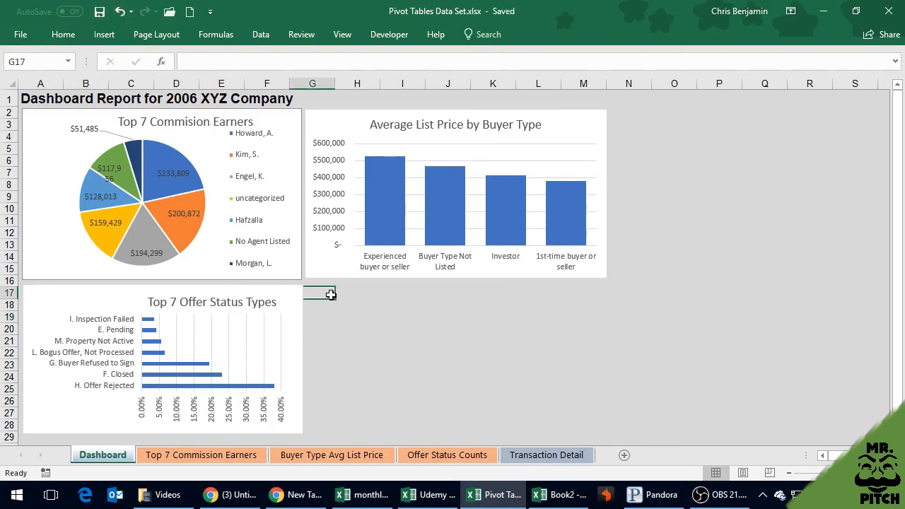